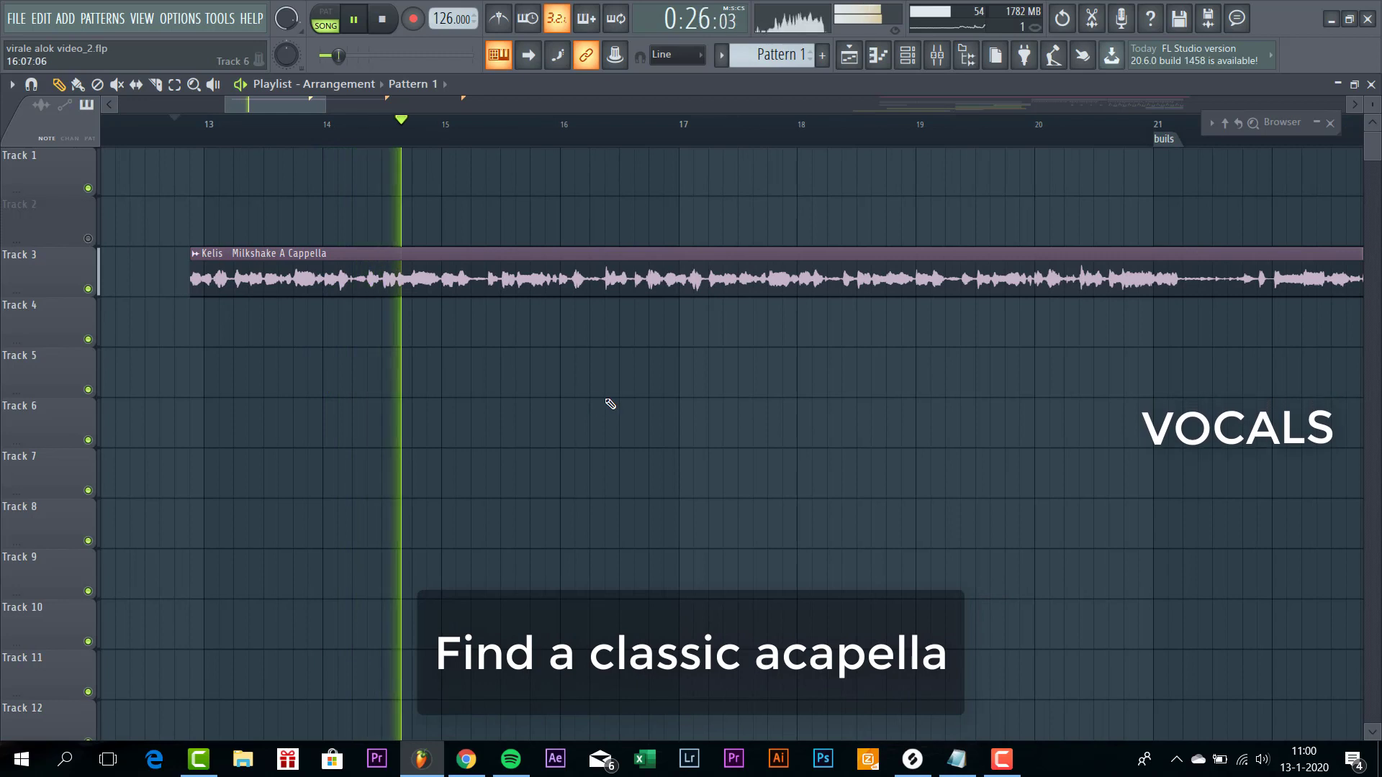
Play back the Milkshake A Cappella vocal on Track 3 and stop it around bar 17
scroll(602, 398, "up", 4)
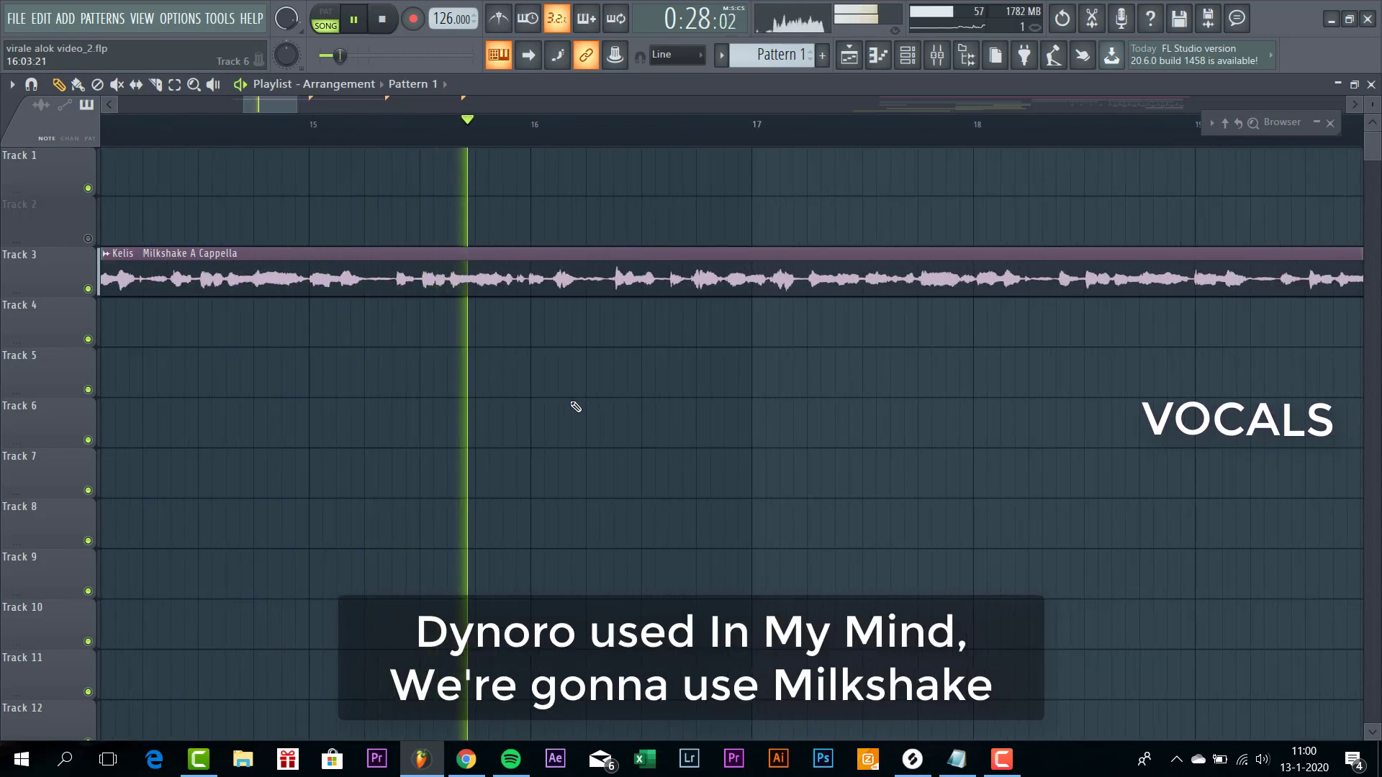
scroll(576, 401, "up", 2)
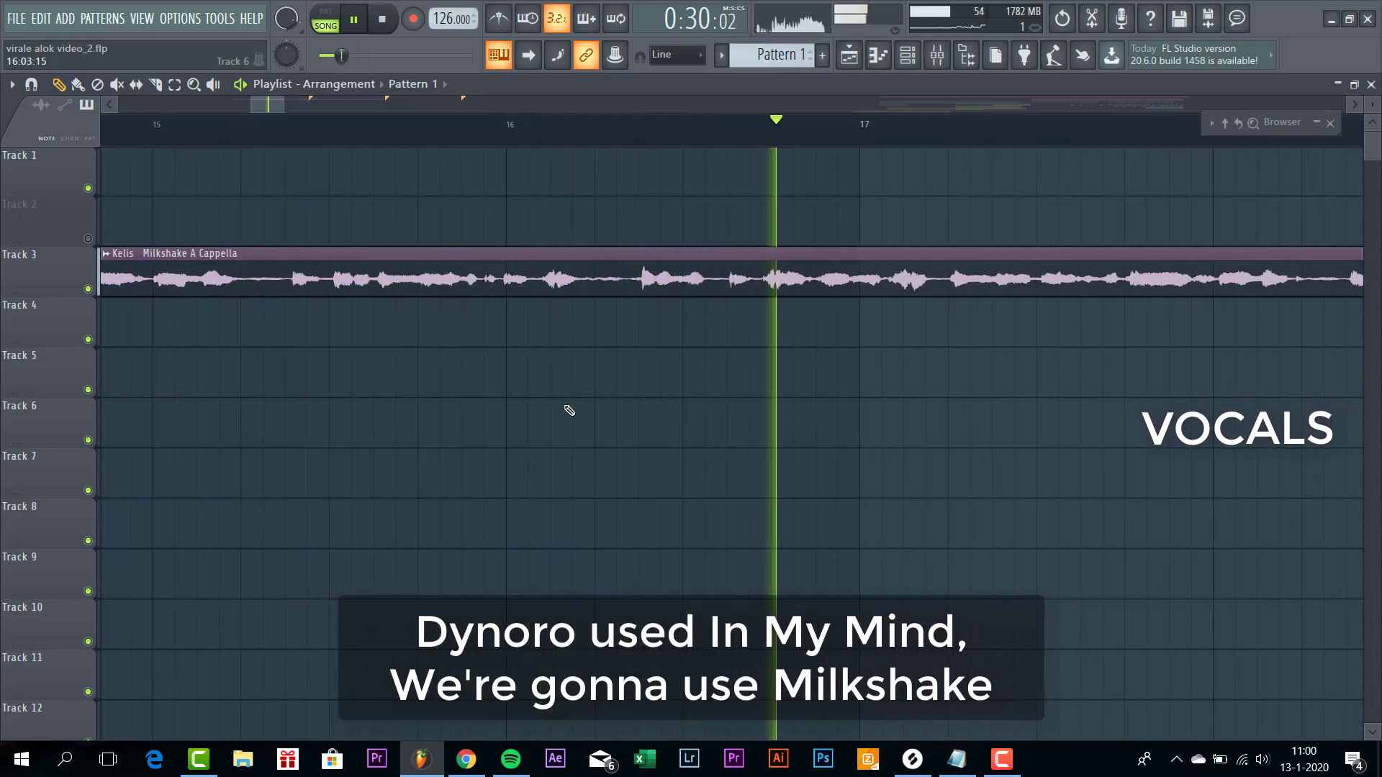
key("space")
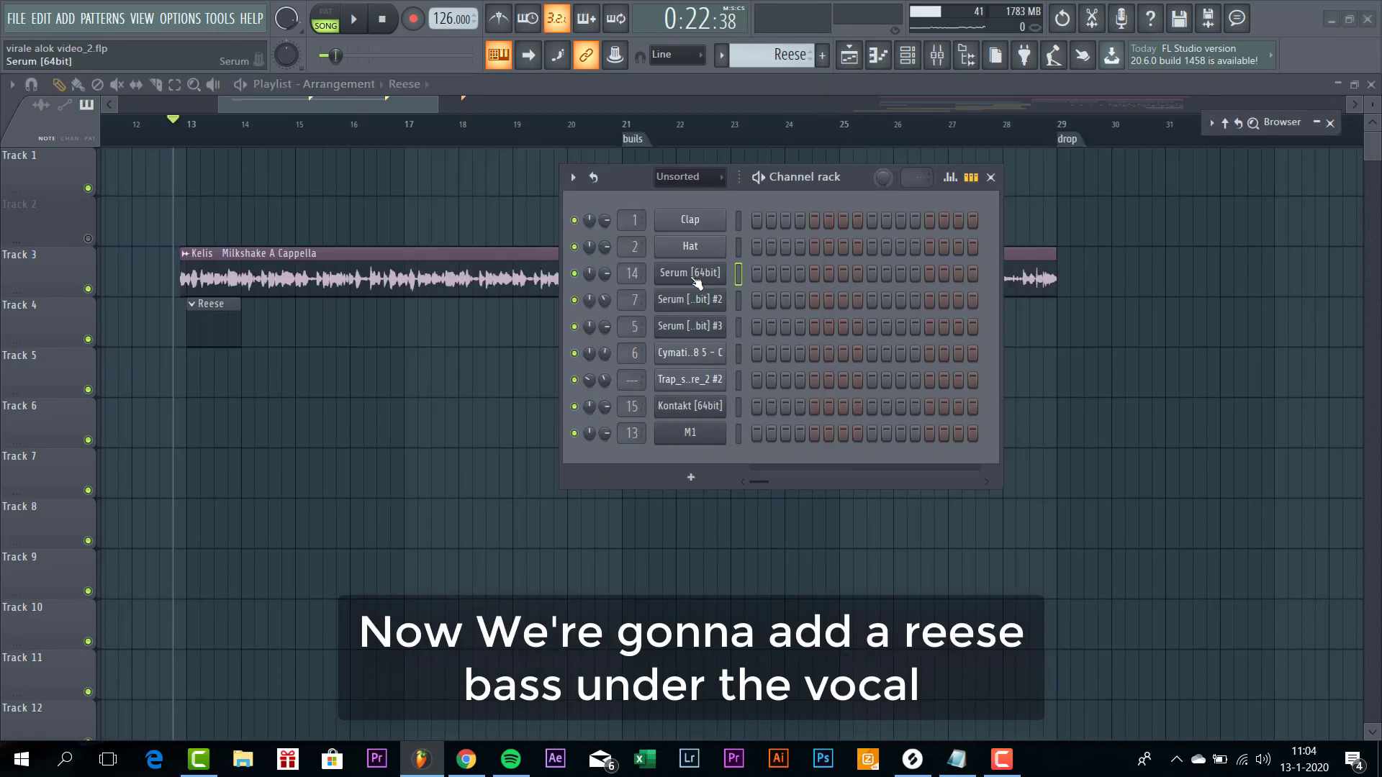
Inspect and audition the BS Reese Pryor preset in the first Serum channel, and close the synth
left_click(695, 279)
left_click_drag(607, 185, 703, 148)
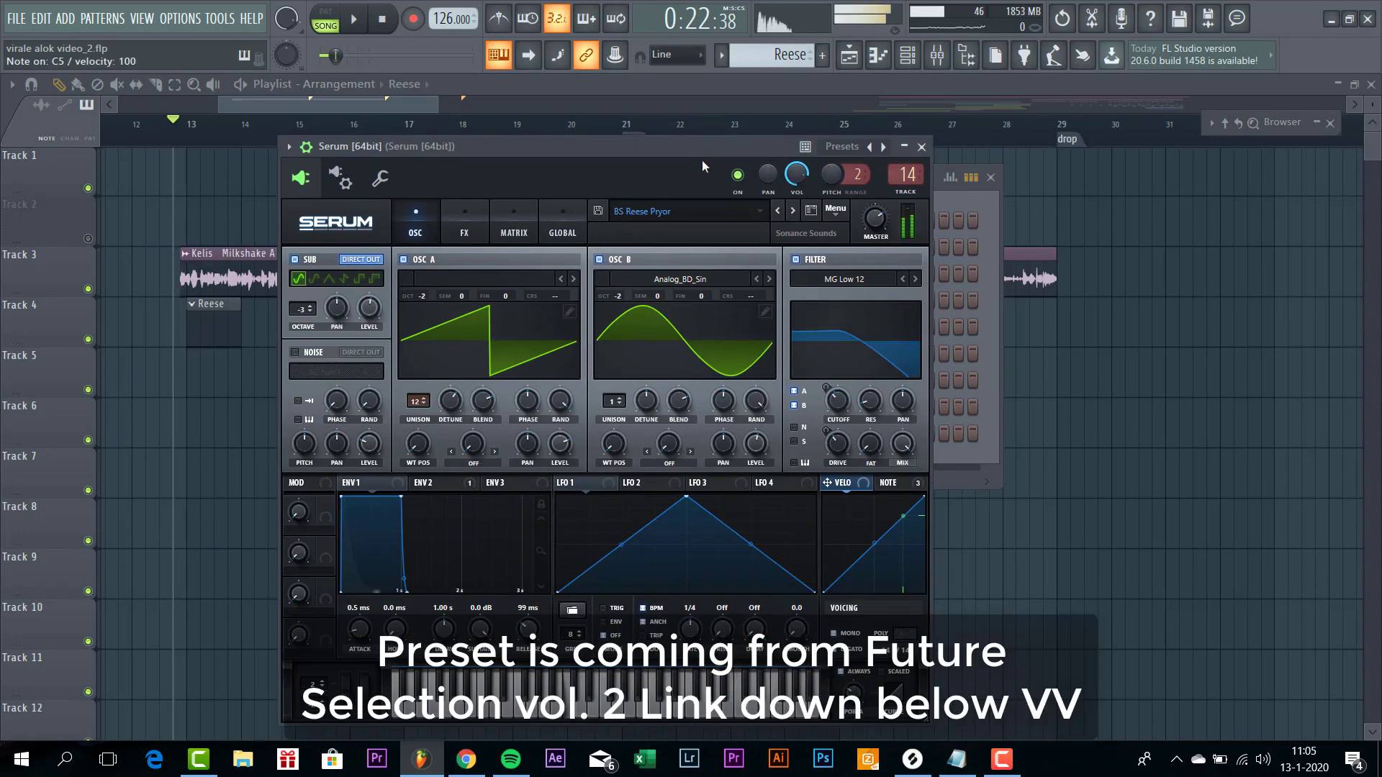
left_click(922, 147)
In the first Serum channel's piano roll, place one-bar notes C#5 in bar 1 and F#5 in bar 2
right_click(724, 266)
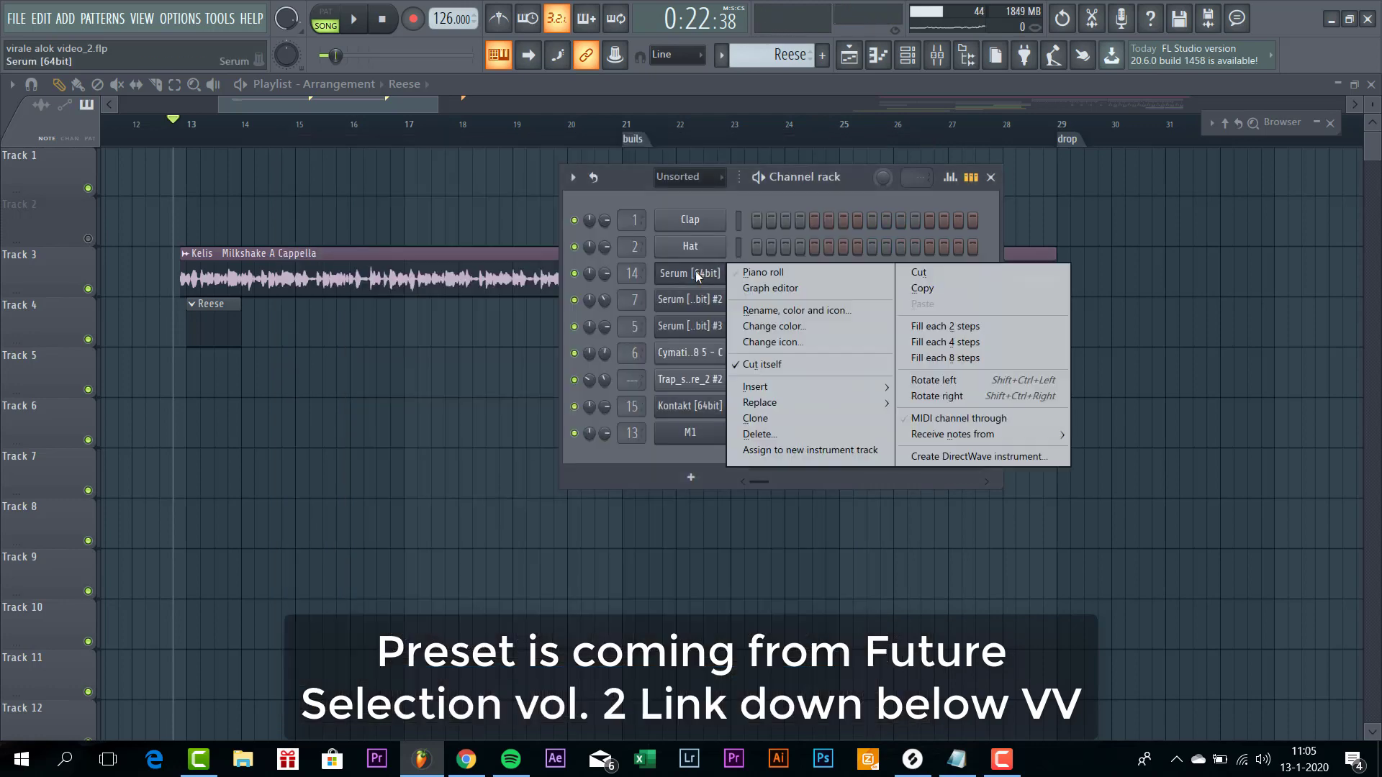
left_click(756, 271)
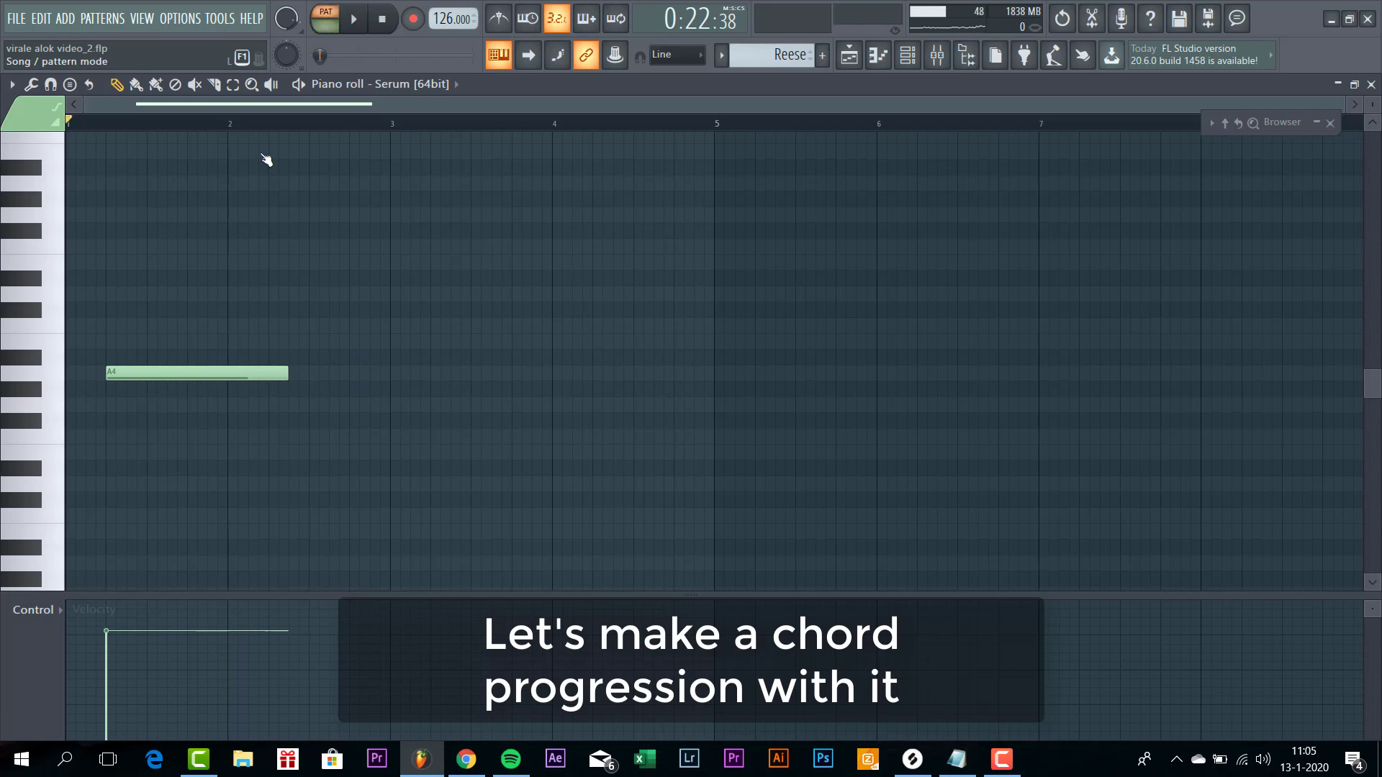
key("space")
left_click_drag(204, 365, 118, 298)
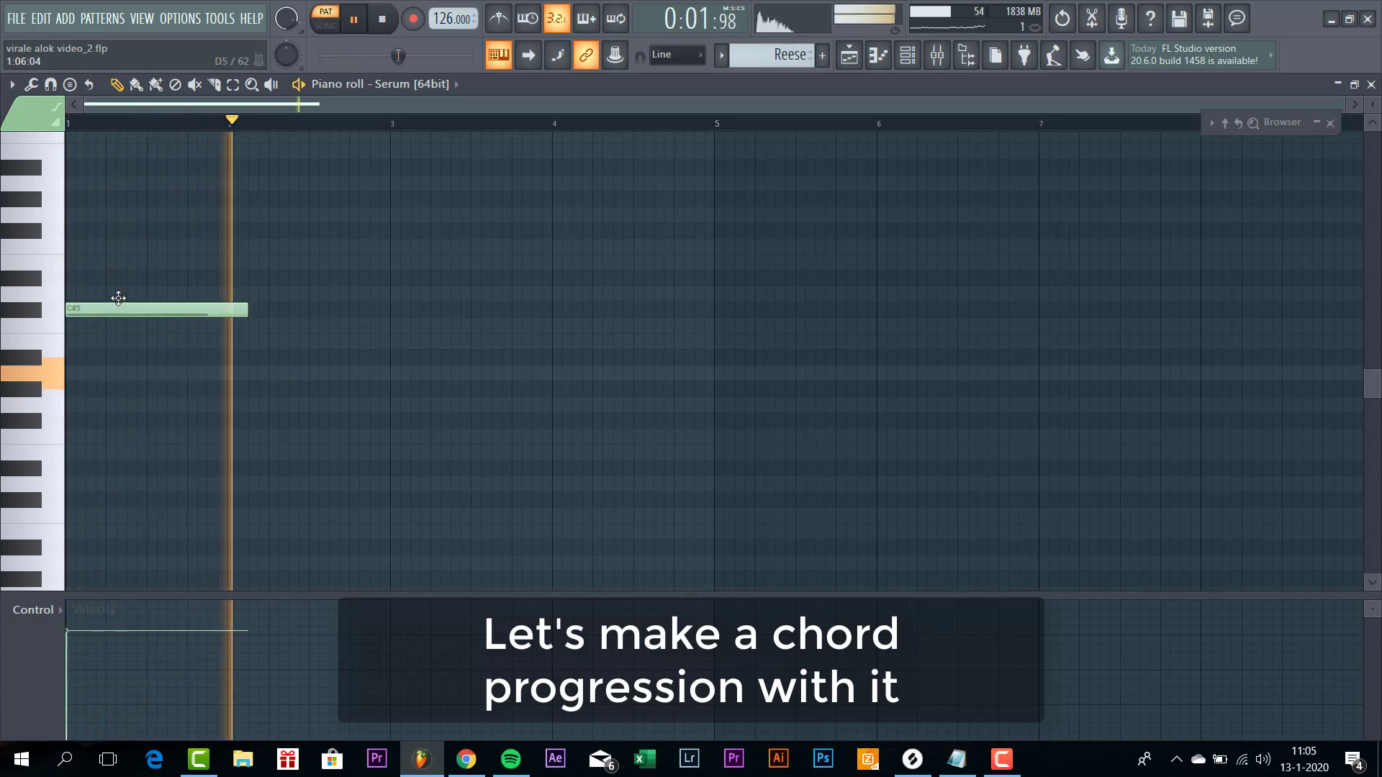
left_click_drag(246, 313, 226, 317)
left_click(266, 340)
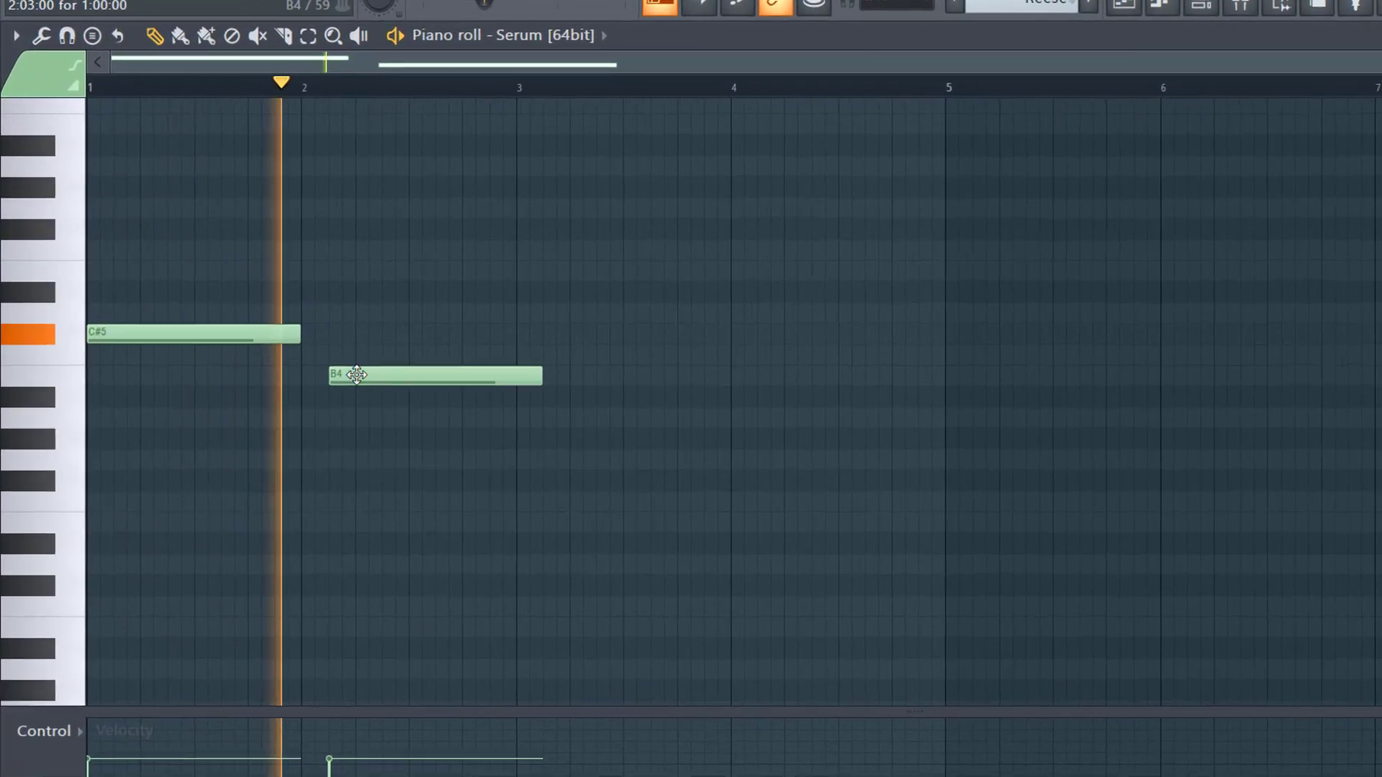
left_click_drag(356, 374, 324, 227)
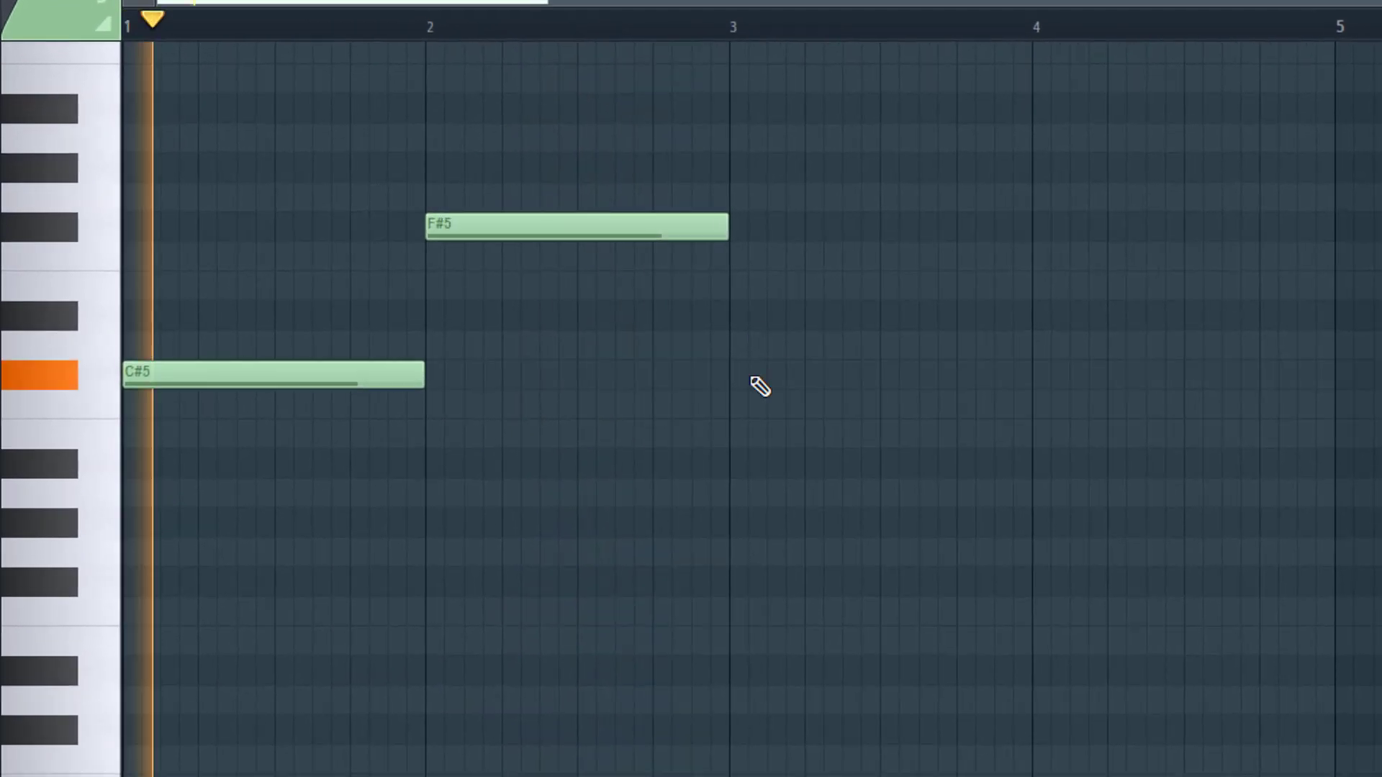
Complete the bass progression with one-bar notes A4 in bar 3 and B4 in bar 4, and stop playback
left_click(817, 495)
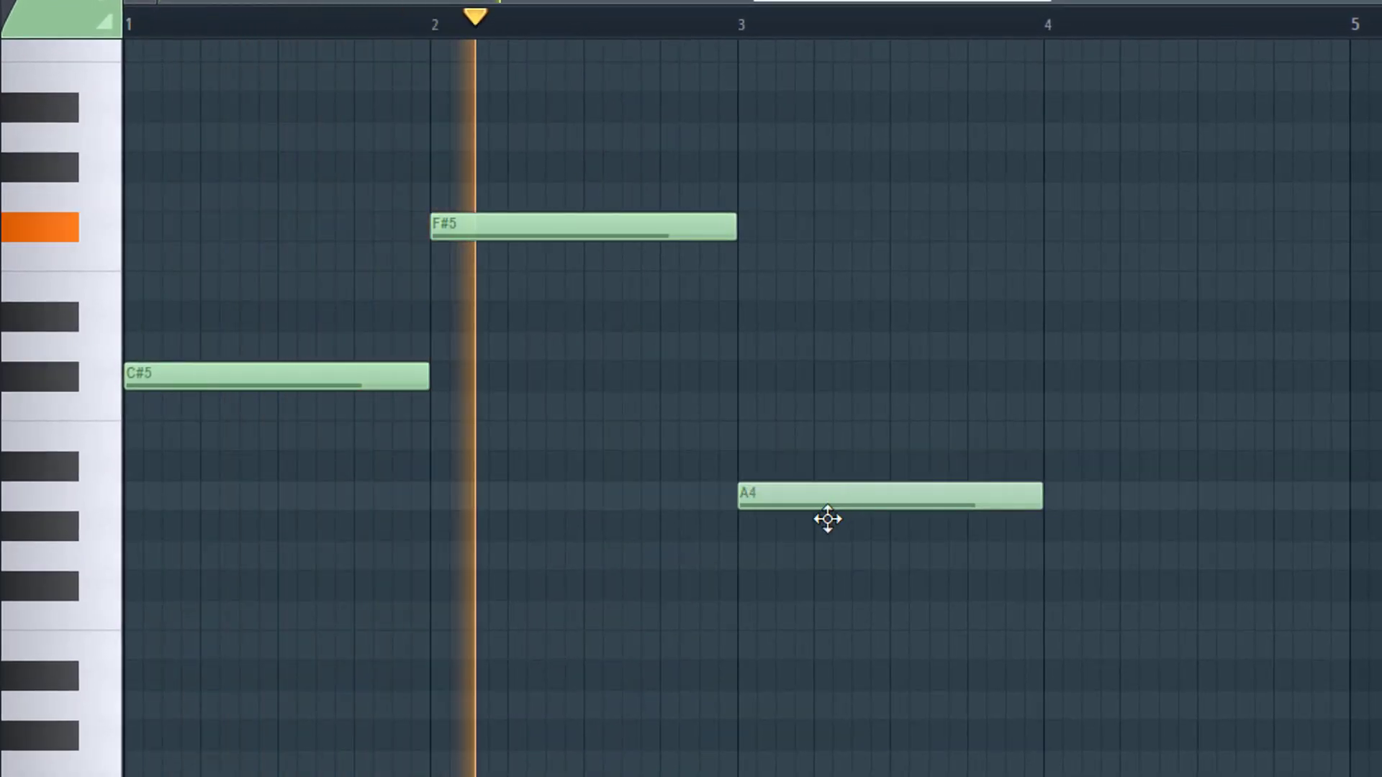
left_click(1183, 410)
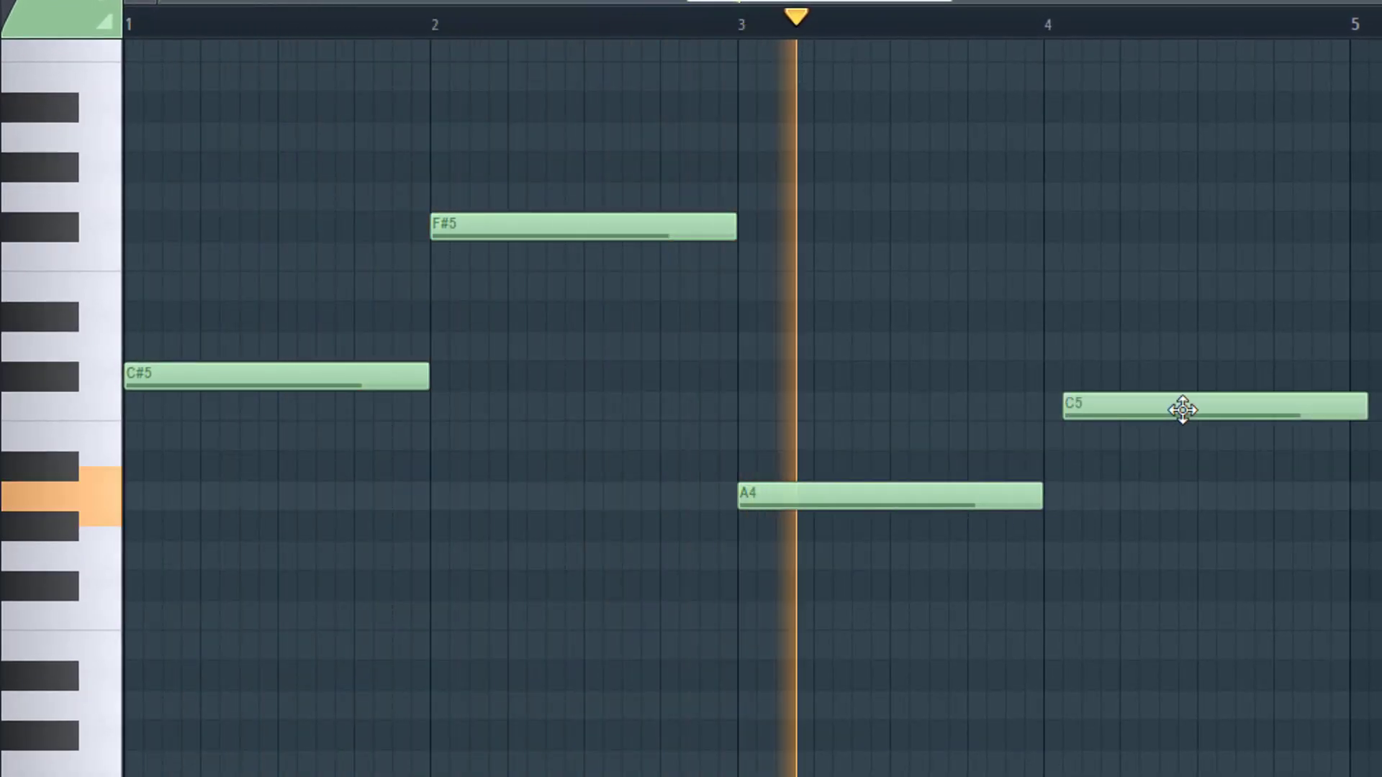
left_click_drag(1182, 411, 1164, 438)
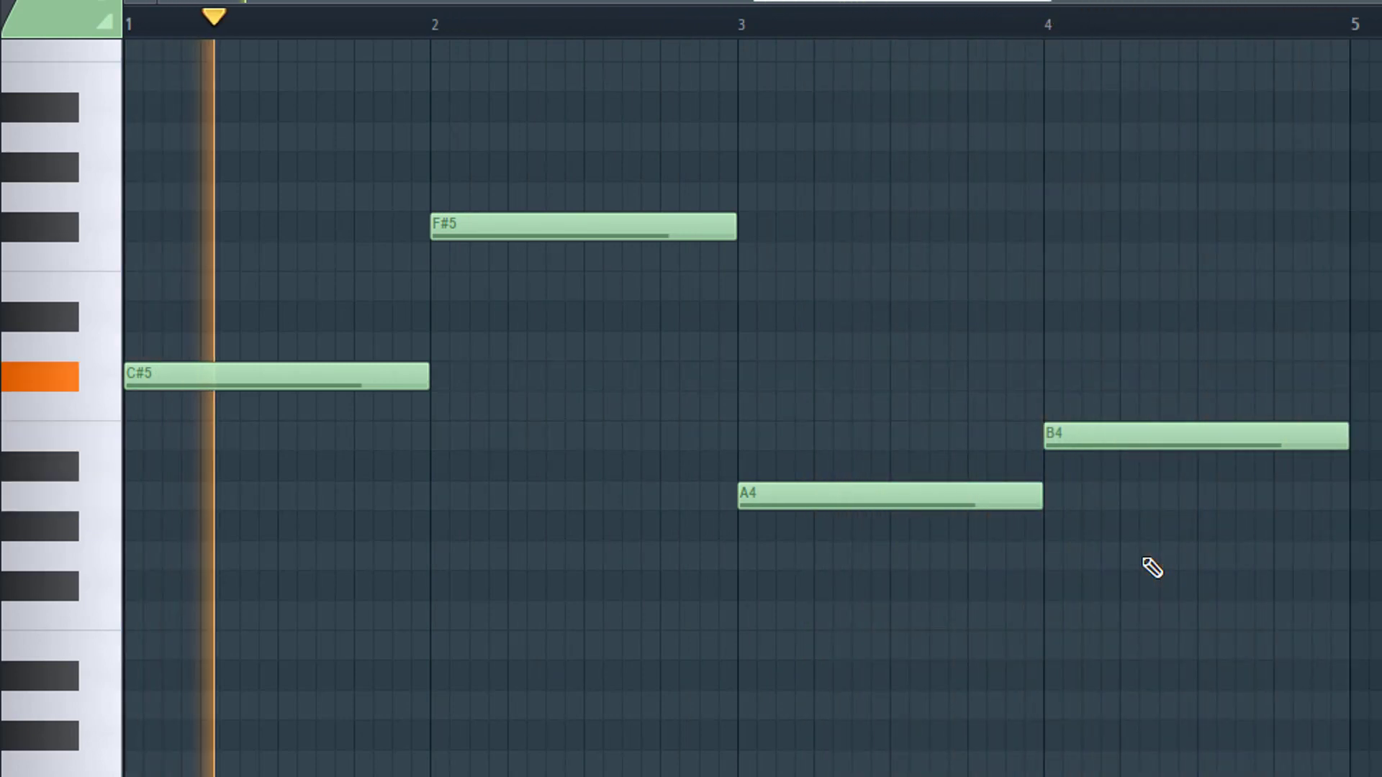
key("space")
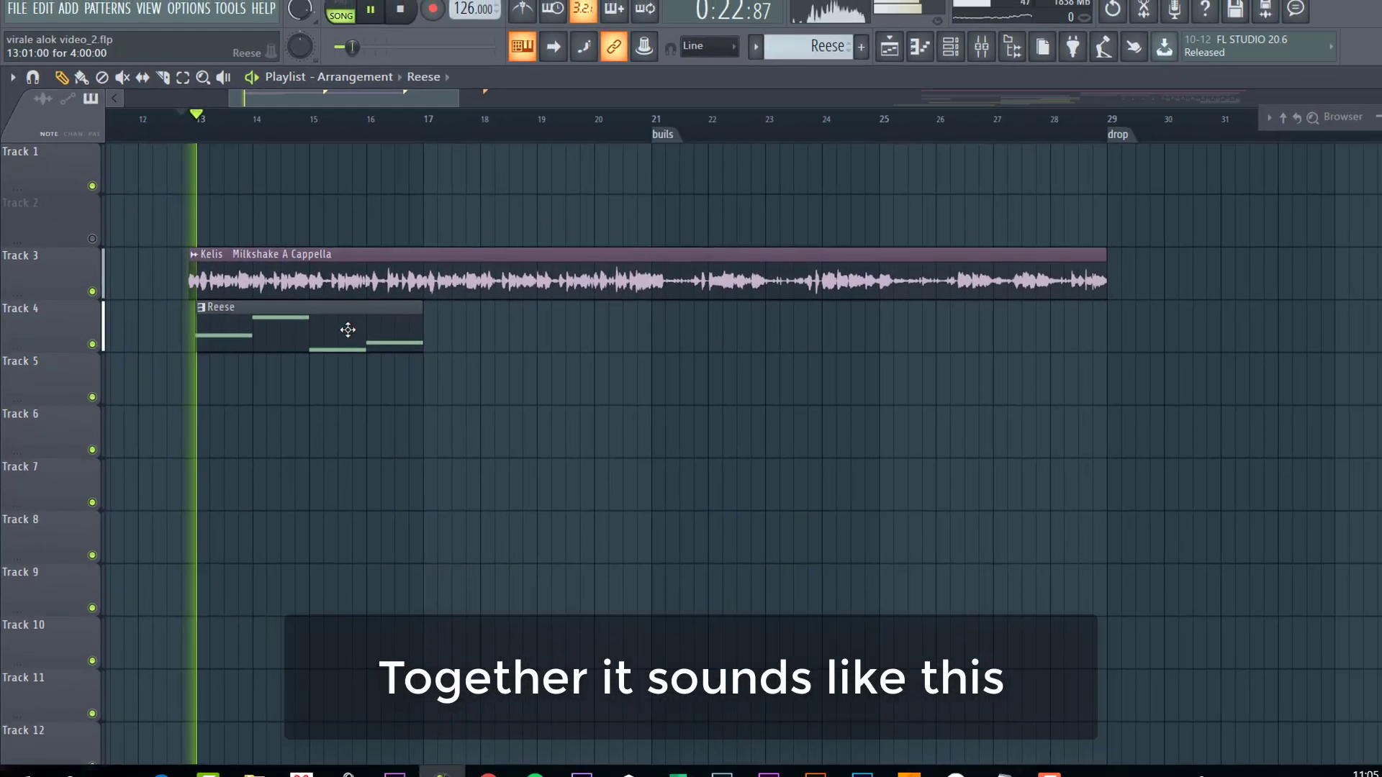
Place a second Reese clip at bar 17 on Track 4 and listen to the bass together with the vocal
left_click(429, 343)
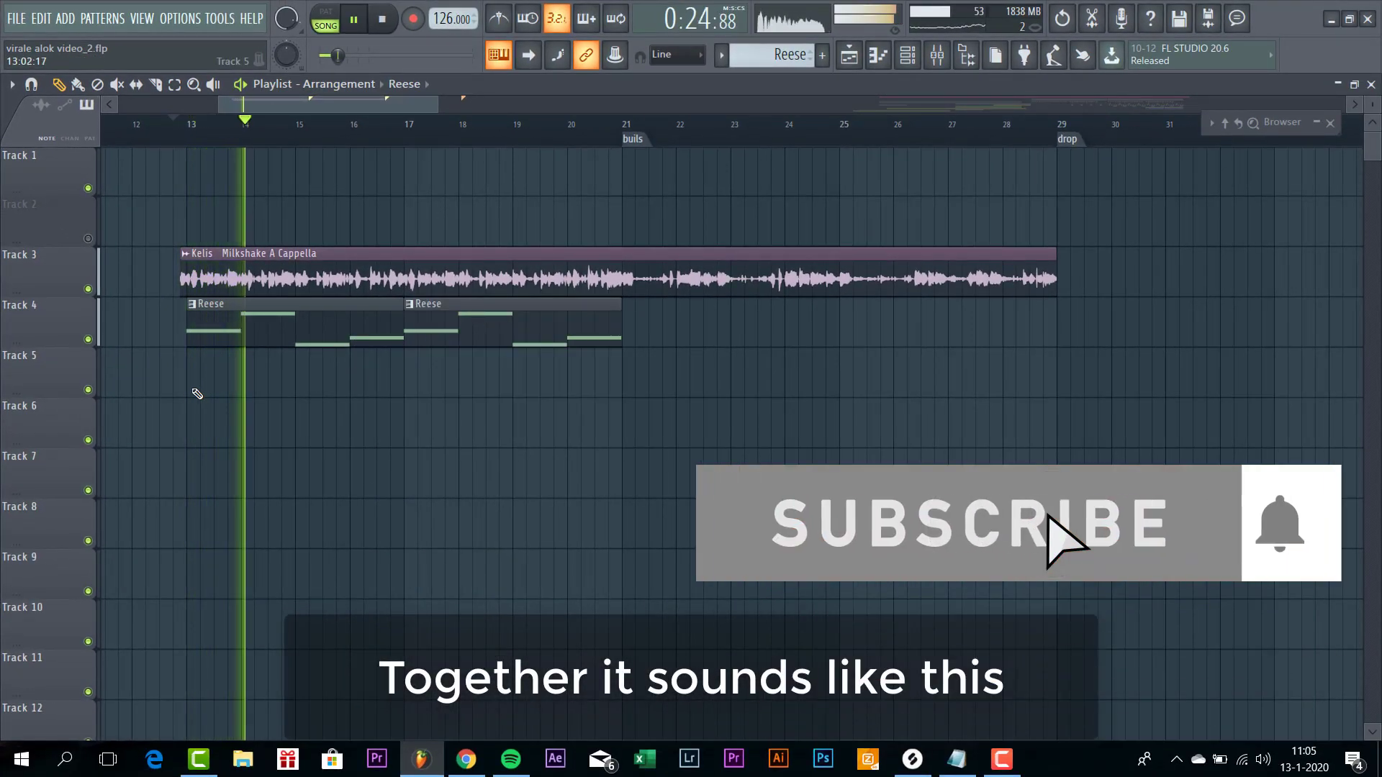
scroll(348, 457, "up", 5)
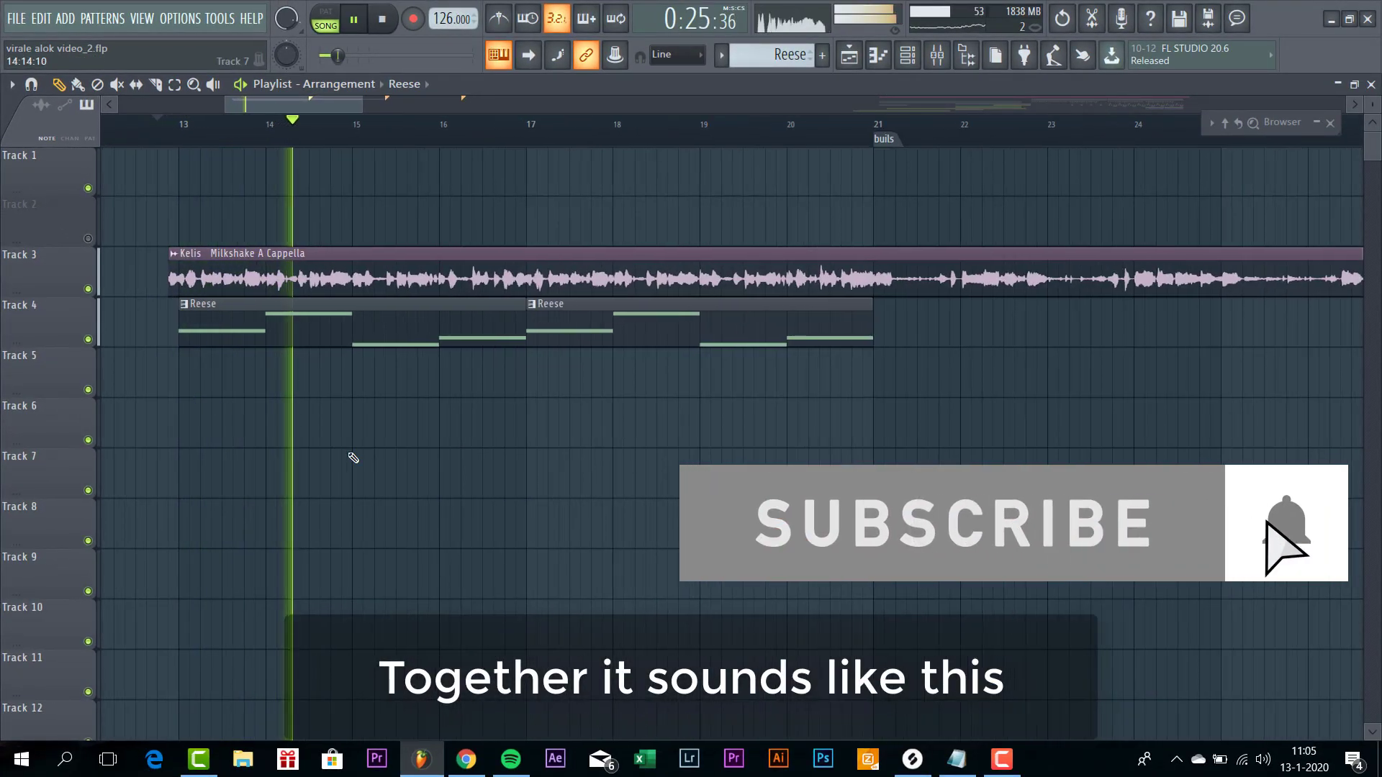
scroll(473, 489, "down", 4)
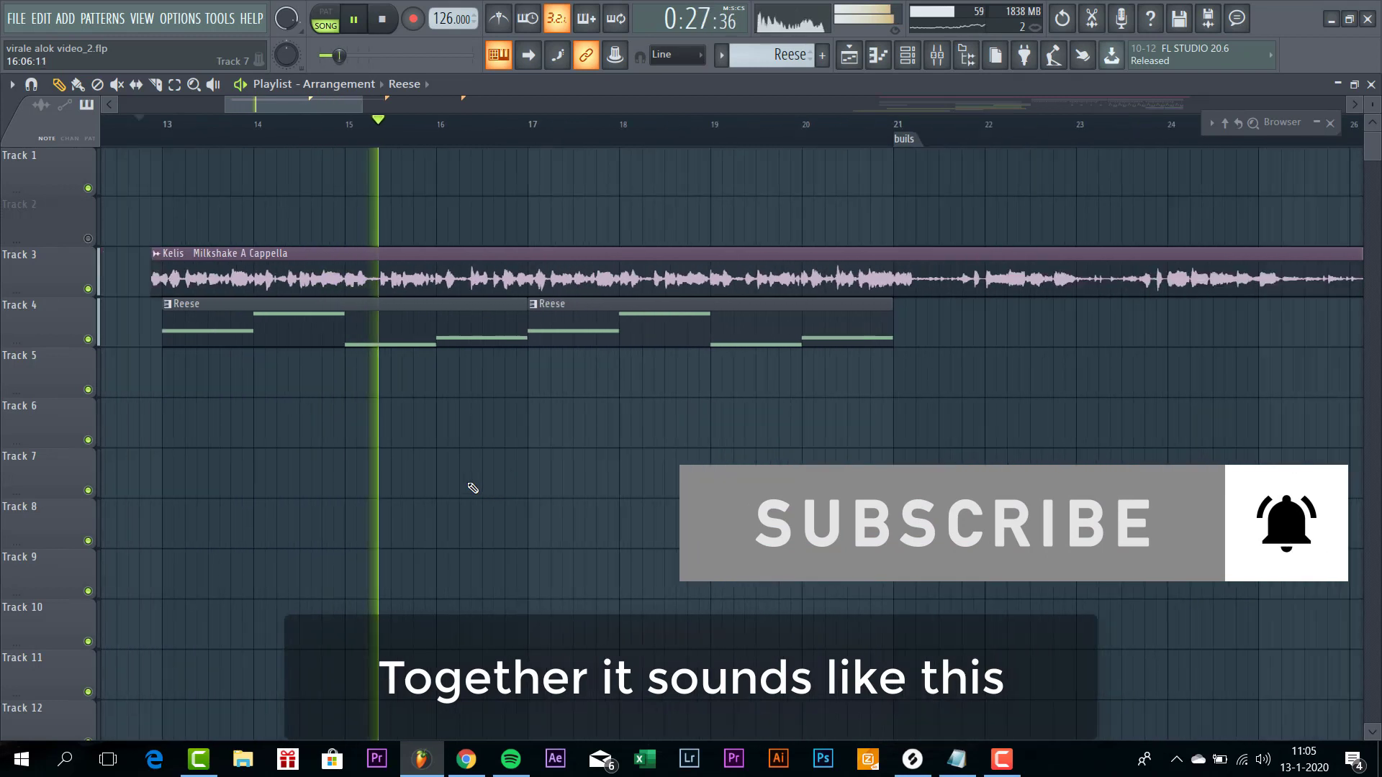
scroll(527, 436, "up", 4)
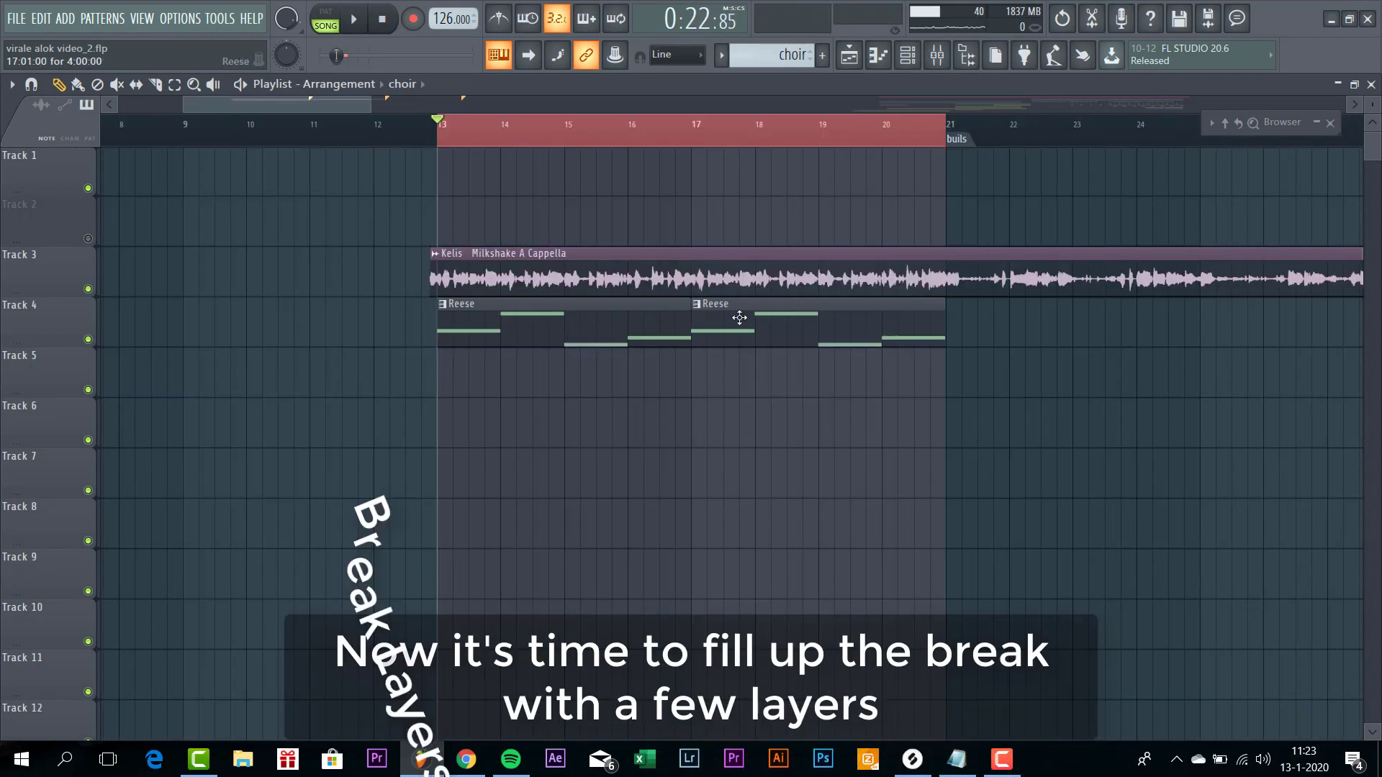
Play the looped break, open the Reese pattern from its playlist clip, and create a new empty pattern
key("space")
double_click(658, 328)
key("Escape")
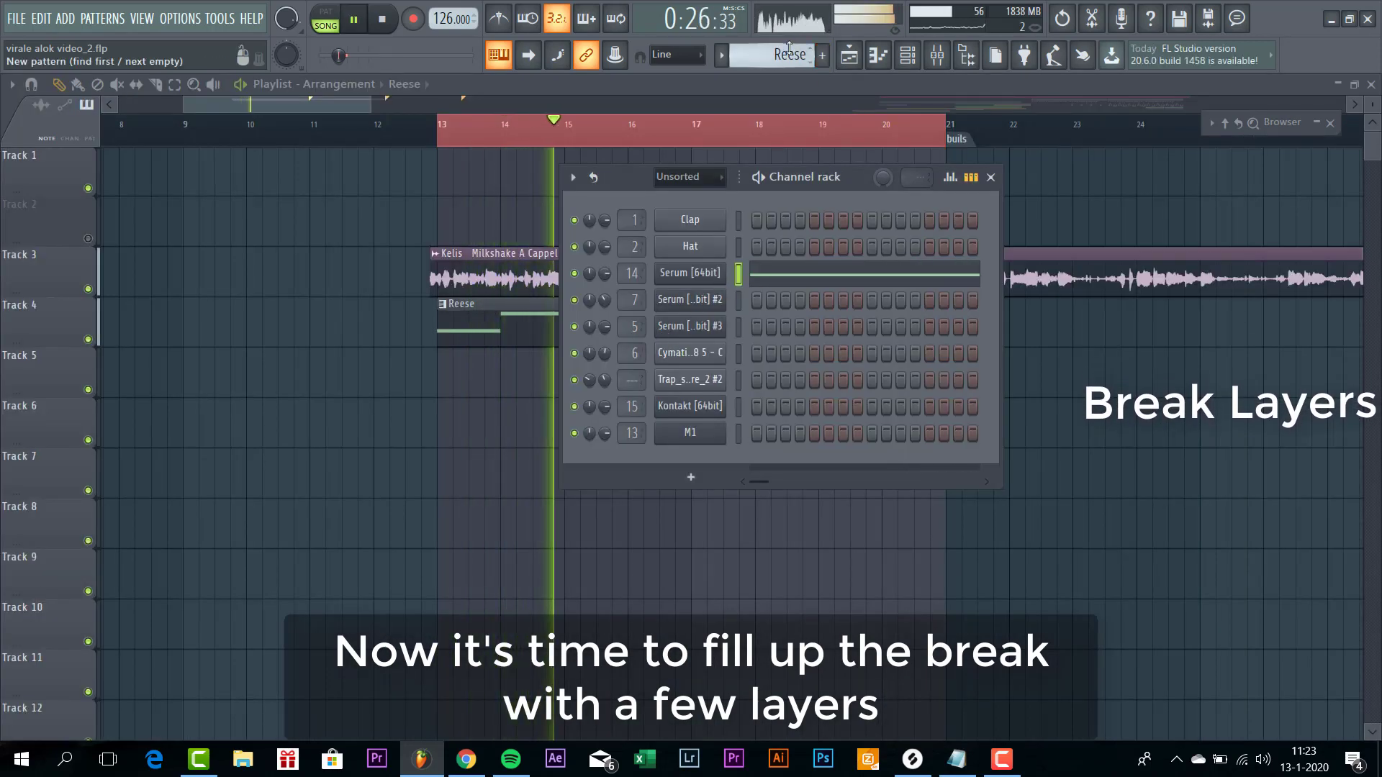
left_click(824, 54)
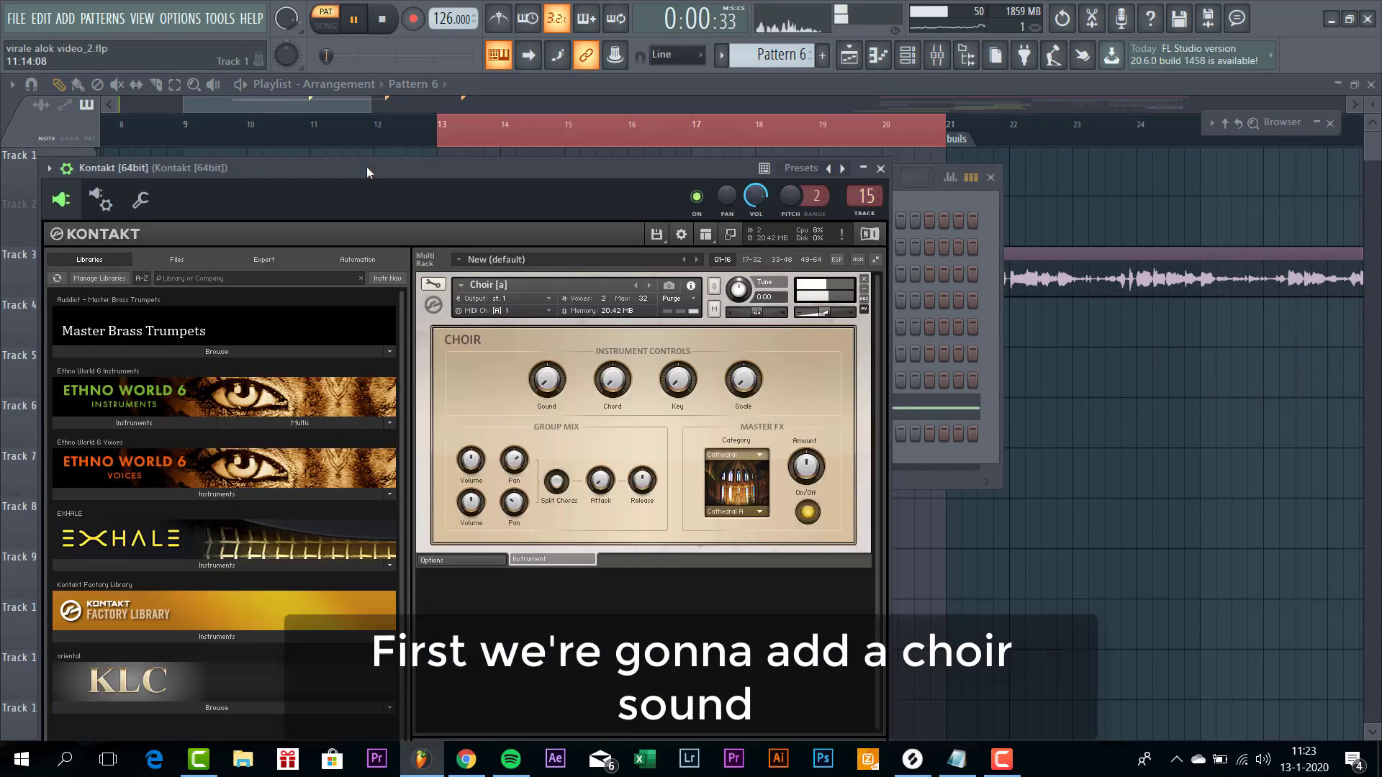
Check the Choir instrument in Kontakt, close it, and place the choir pattern on Track 5 from bar 13
left_click_drag(366, 166, 466, 137)
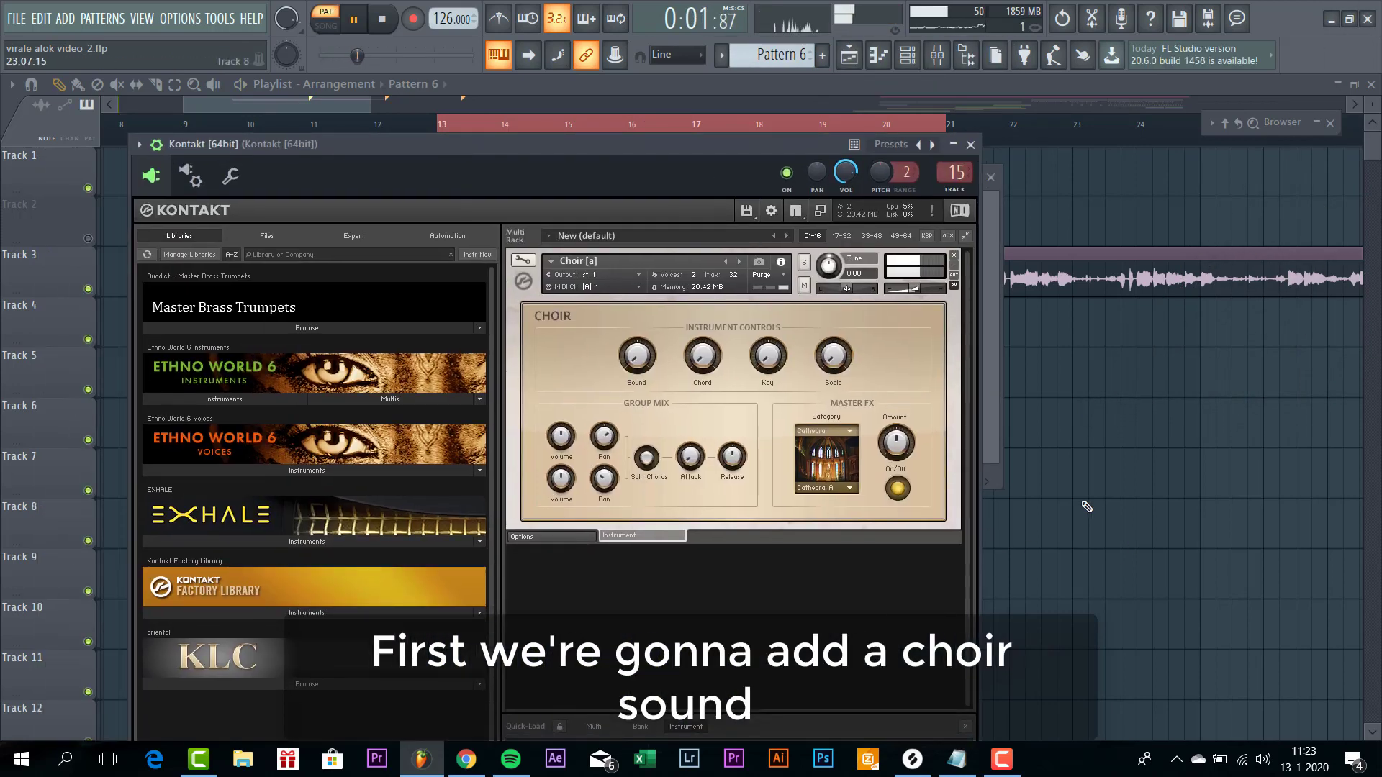
key("Escape")
left_click(452, 370)
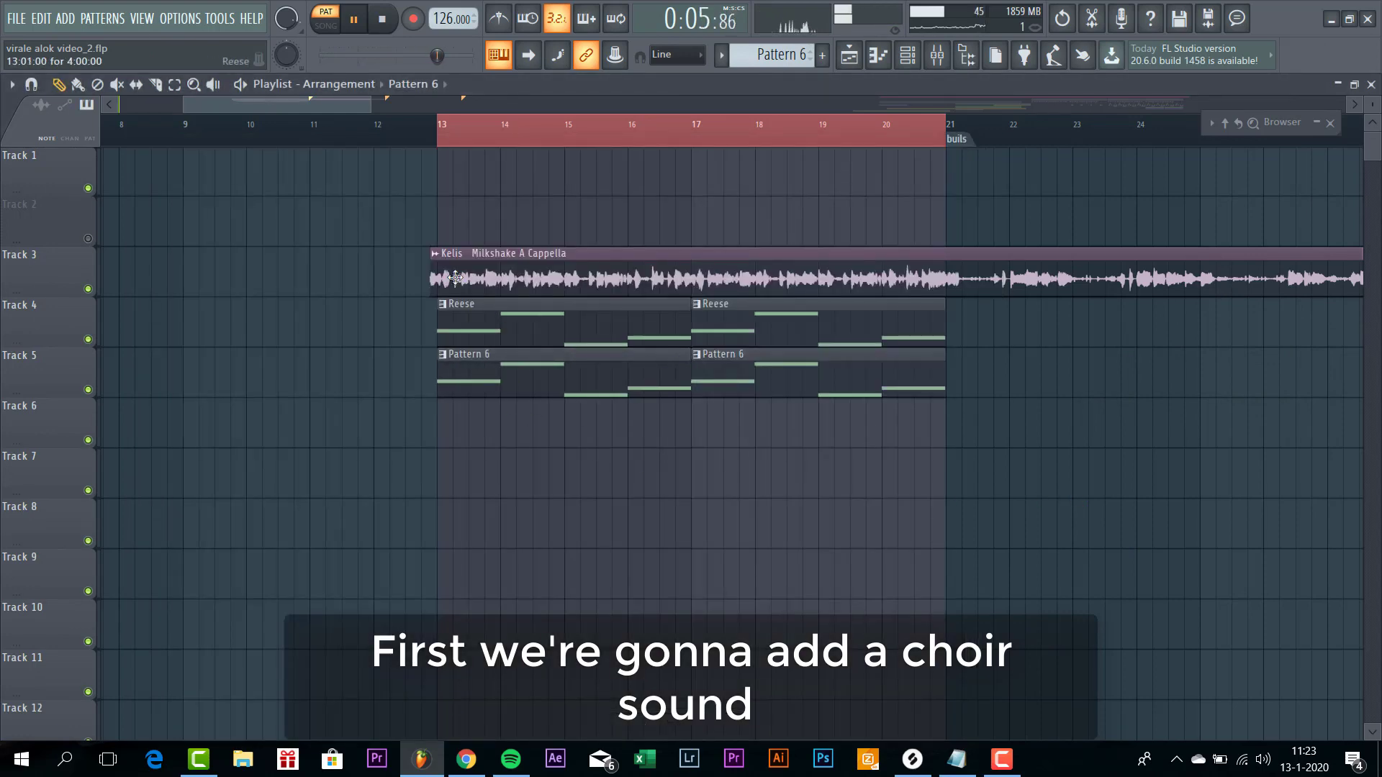
Play the break from bar 13 to hear the choir layer with the Reese bass and the vocal
scroll(365, 256, "down", 3)
left_click(382, 134)
scroll(382, 136, "down", 3)
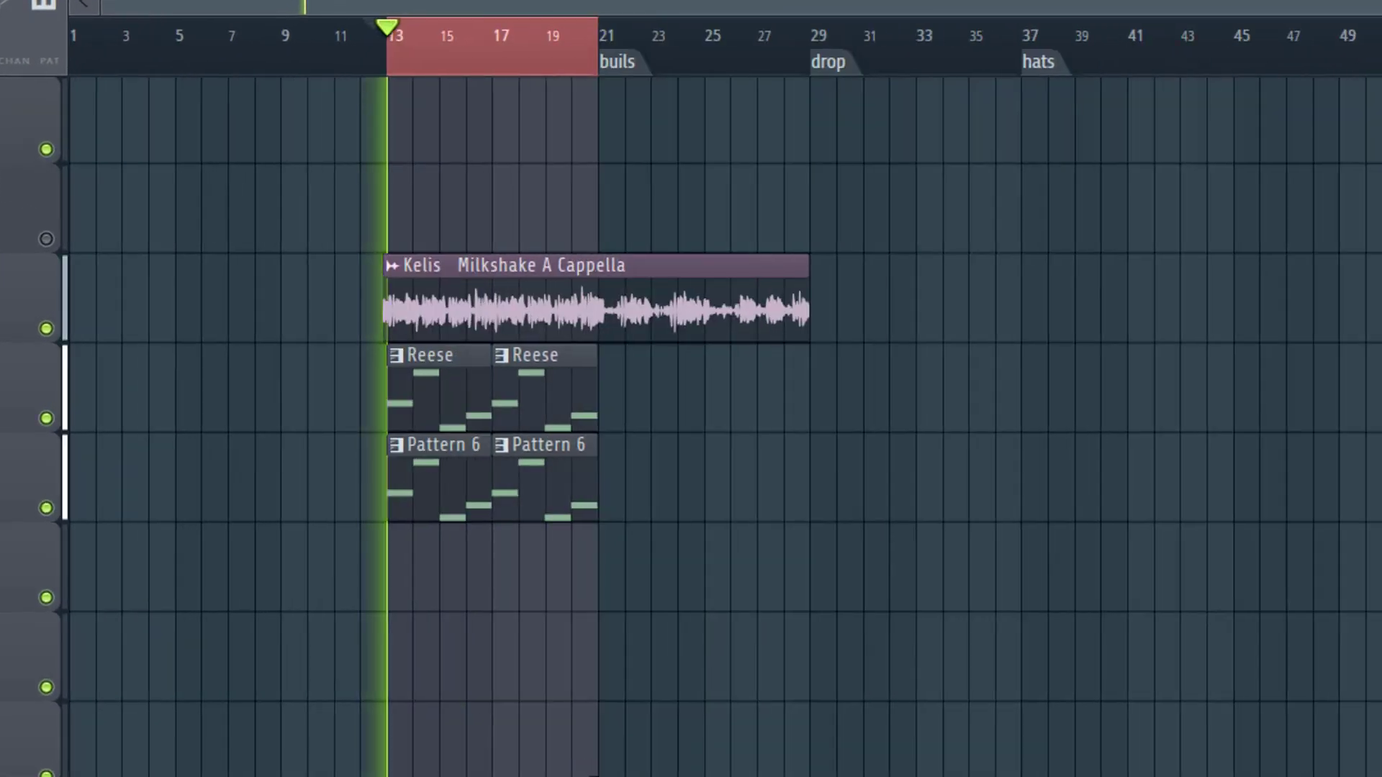
scroll(922, 735, "down", 2)
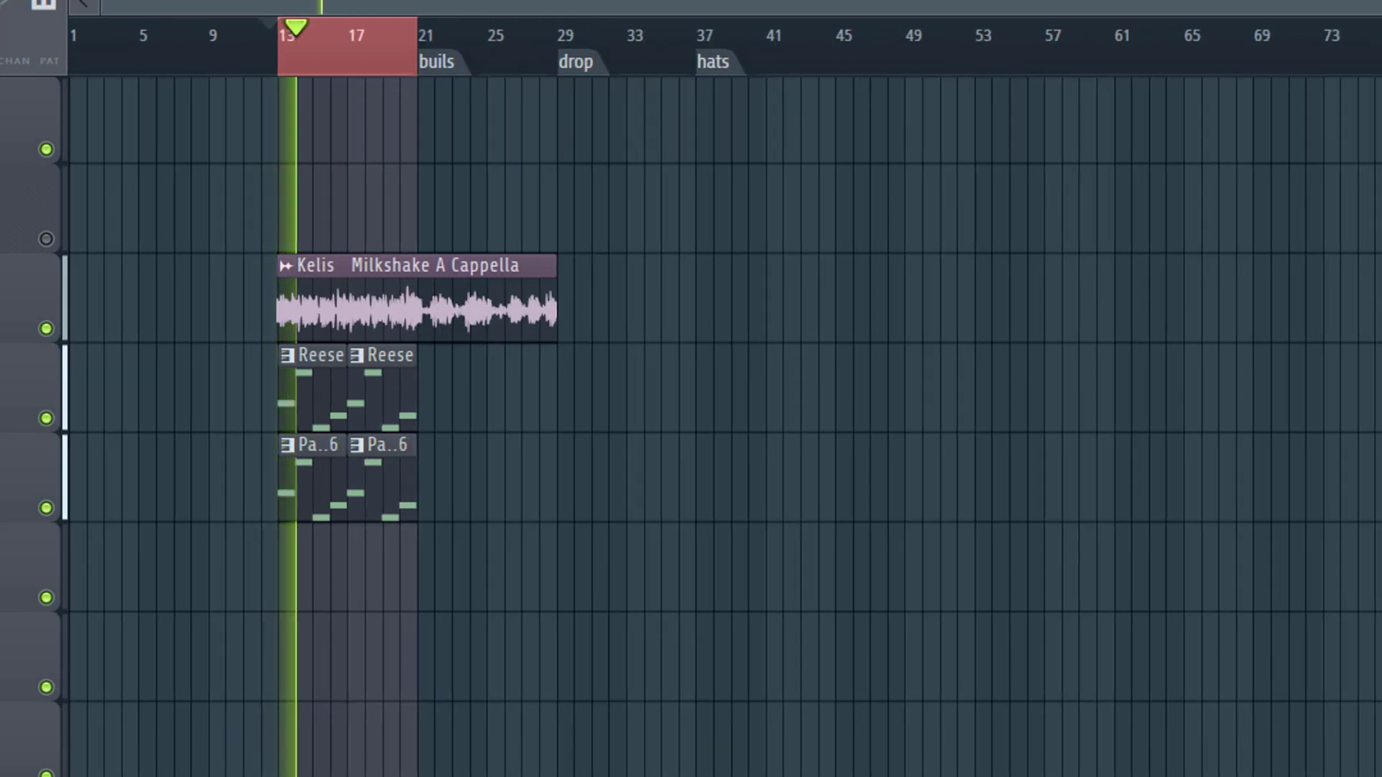
scroll(739, 645, "up", 4)
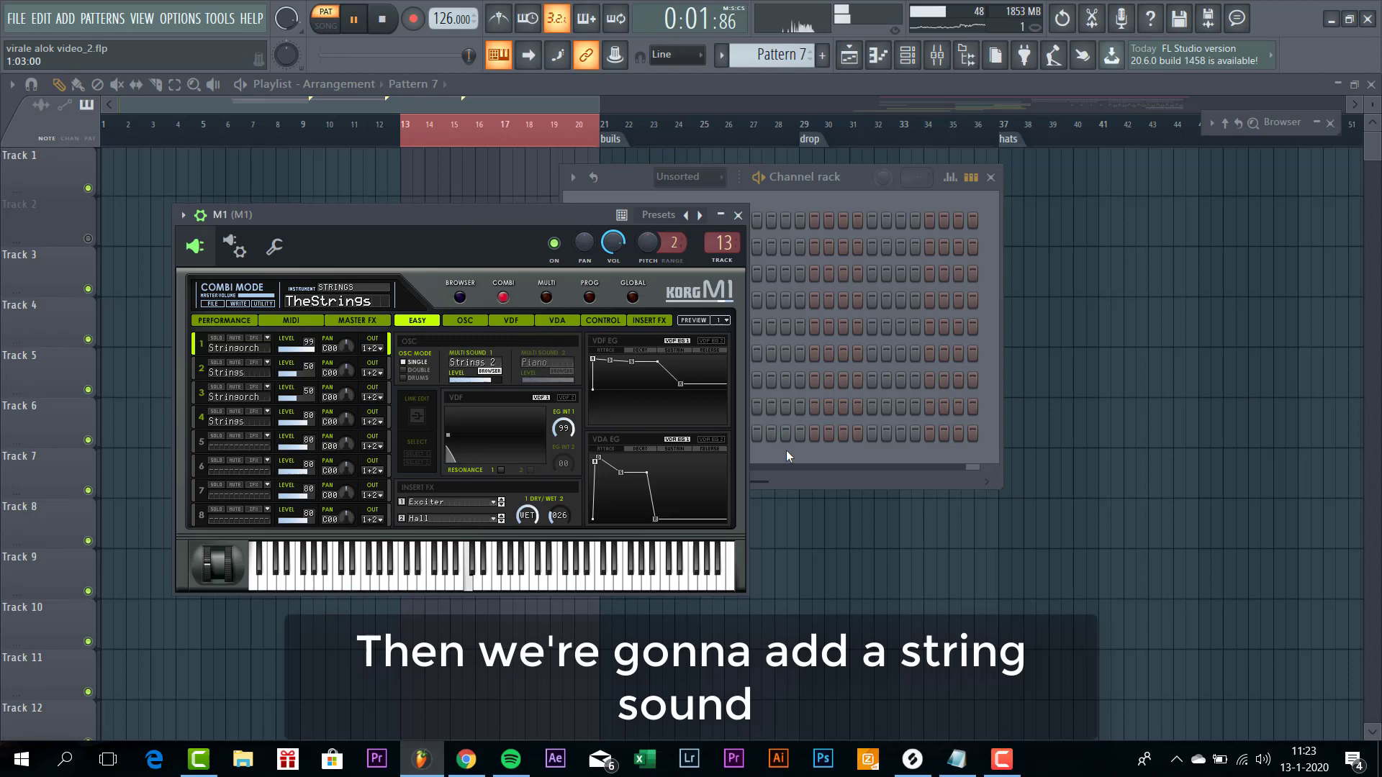
In the M1 strings channel's piano roll, draw a C#5 note at bar 1 and stretch it to the start of bar 5
left_click(786, 450)
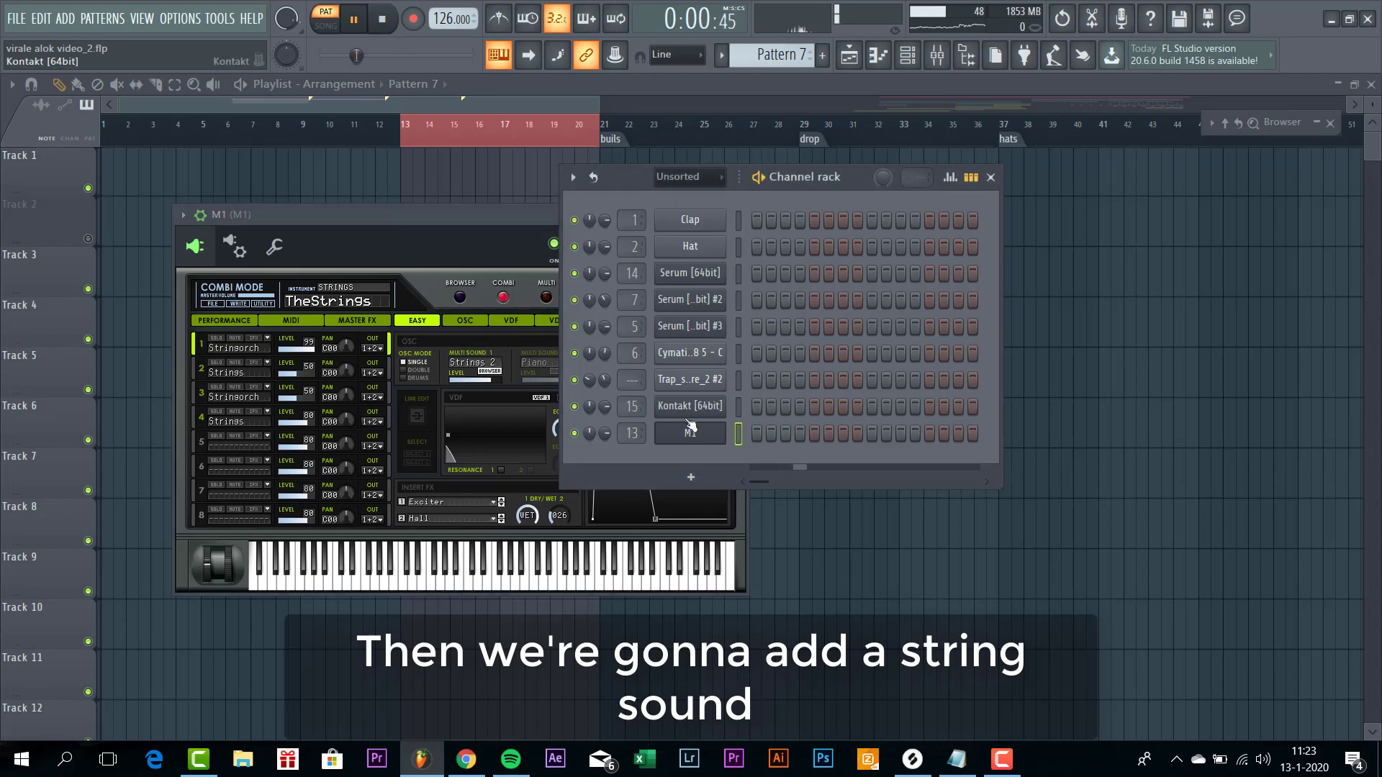
right_click(717, 423)
left_click(737, 435)
left_click(178, 373)
left_click_drag(178, 379, 50, 314)
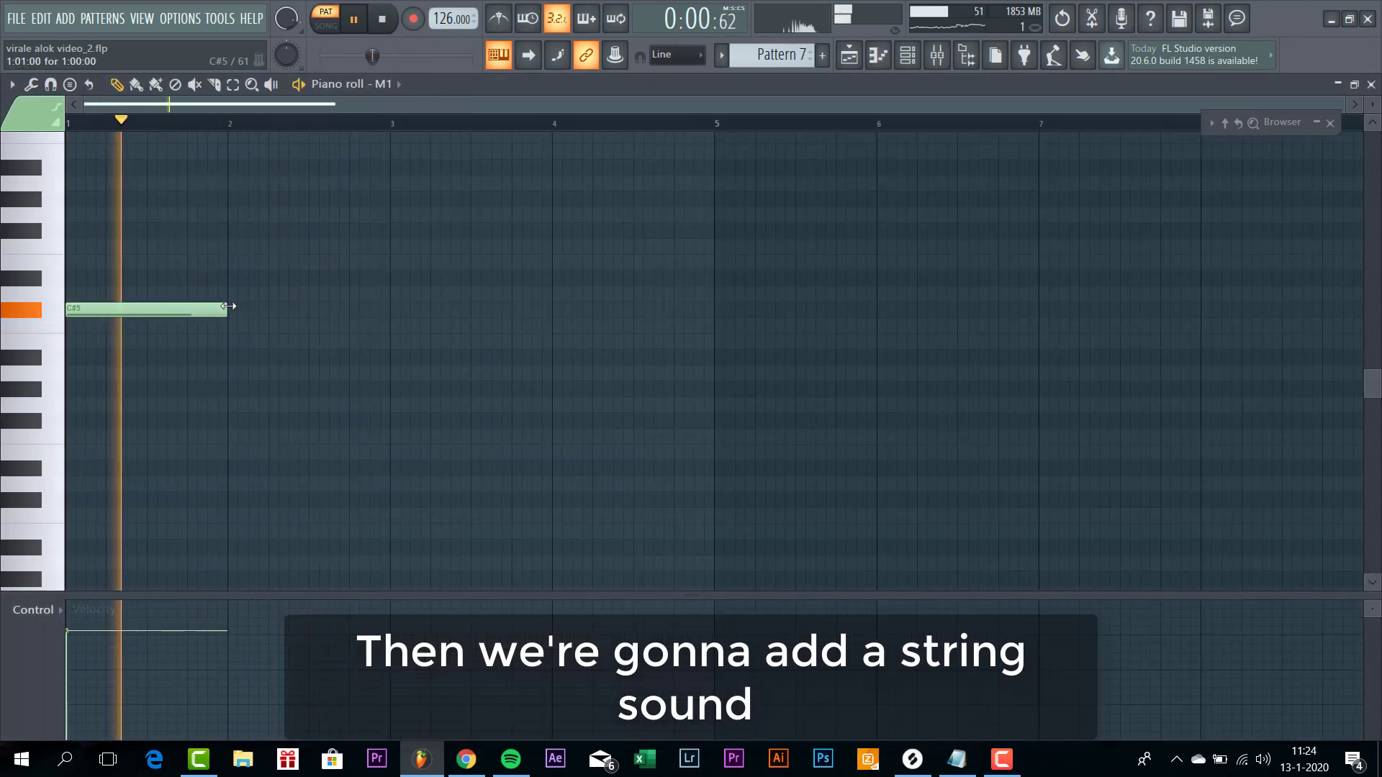
left_click_drag(229, 308, 723, 313)
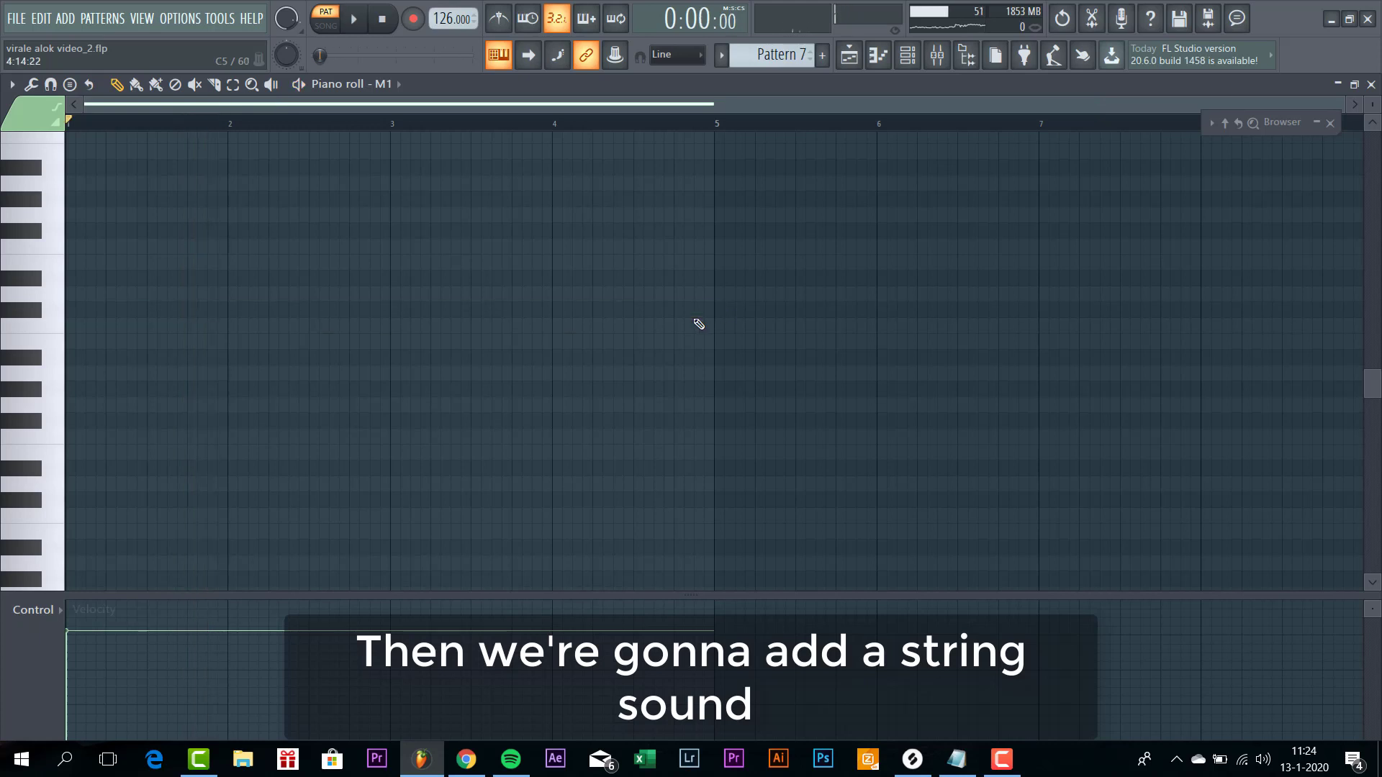
Play the break from bar 13 to hear the string layer together with the choir, Reese bass and vocal
key("space")
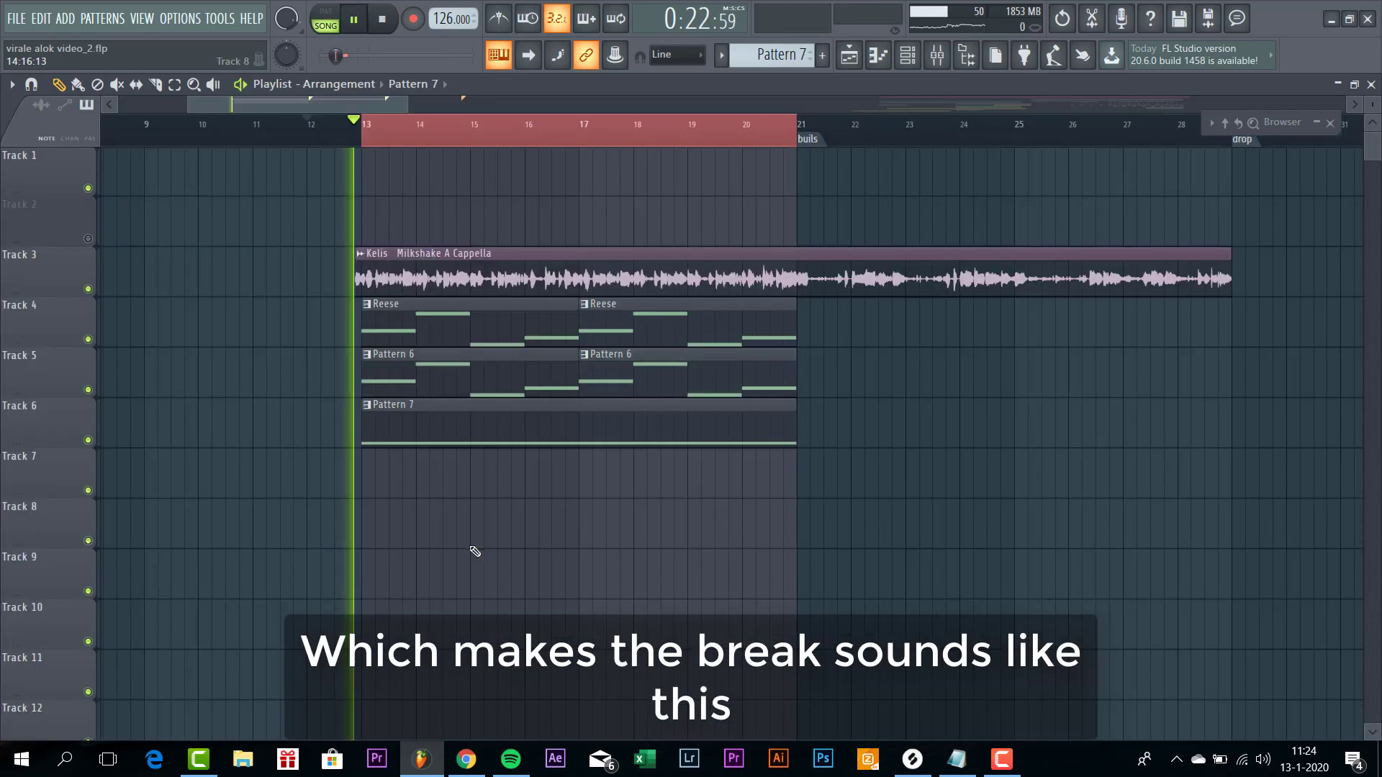
scroll(475, 551, "up", 3)
scroll(467, 546, "up", 1)
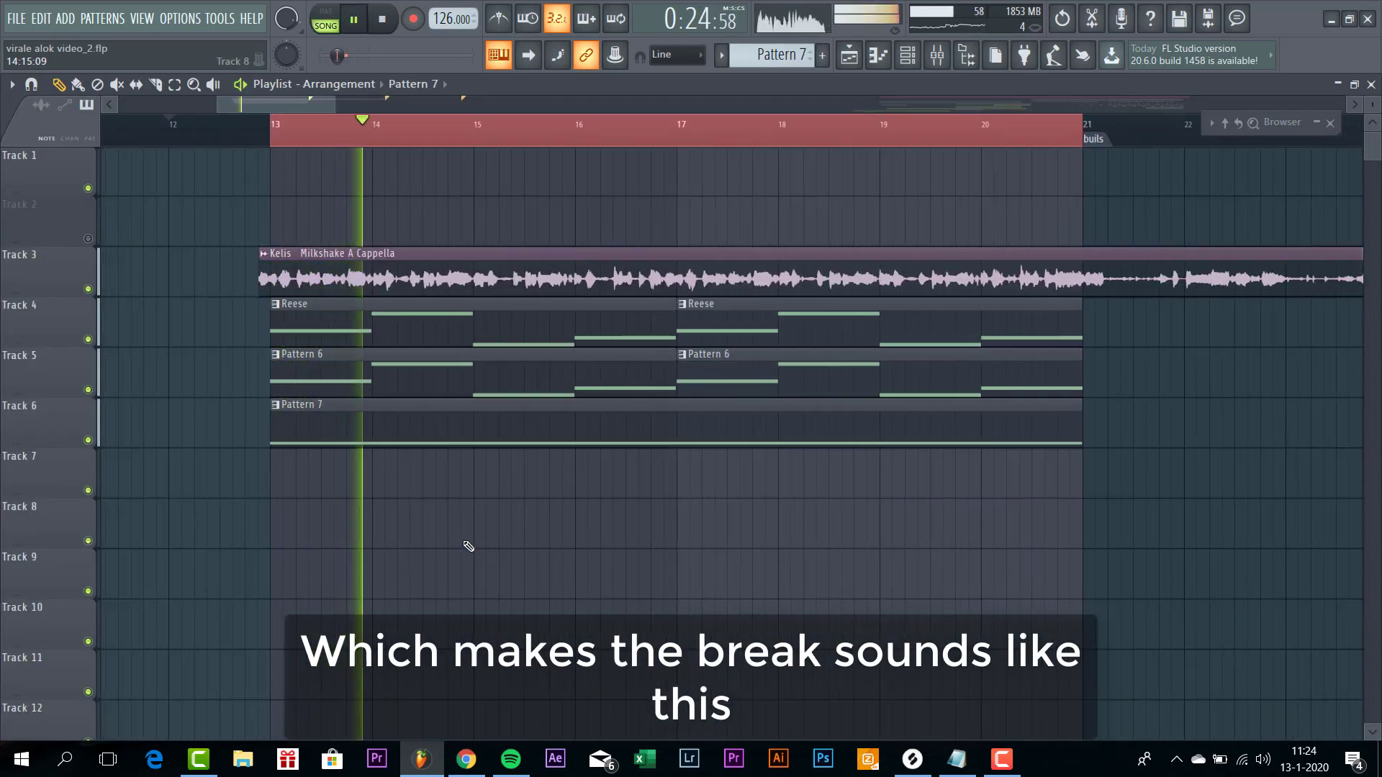
scroll(466, 545, "up", 2)
scroll(463, 544, "up", 2)
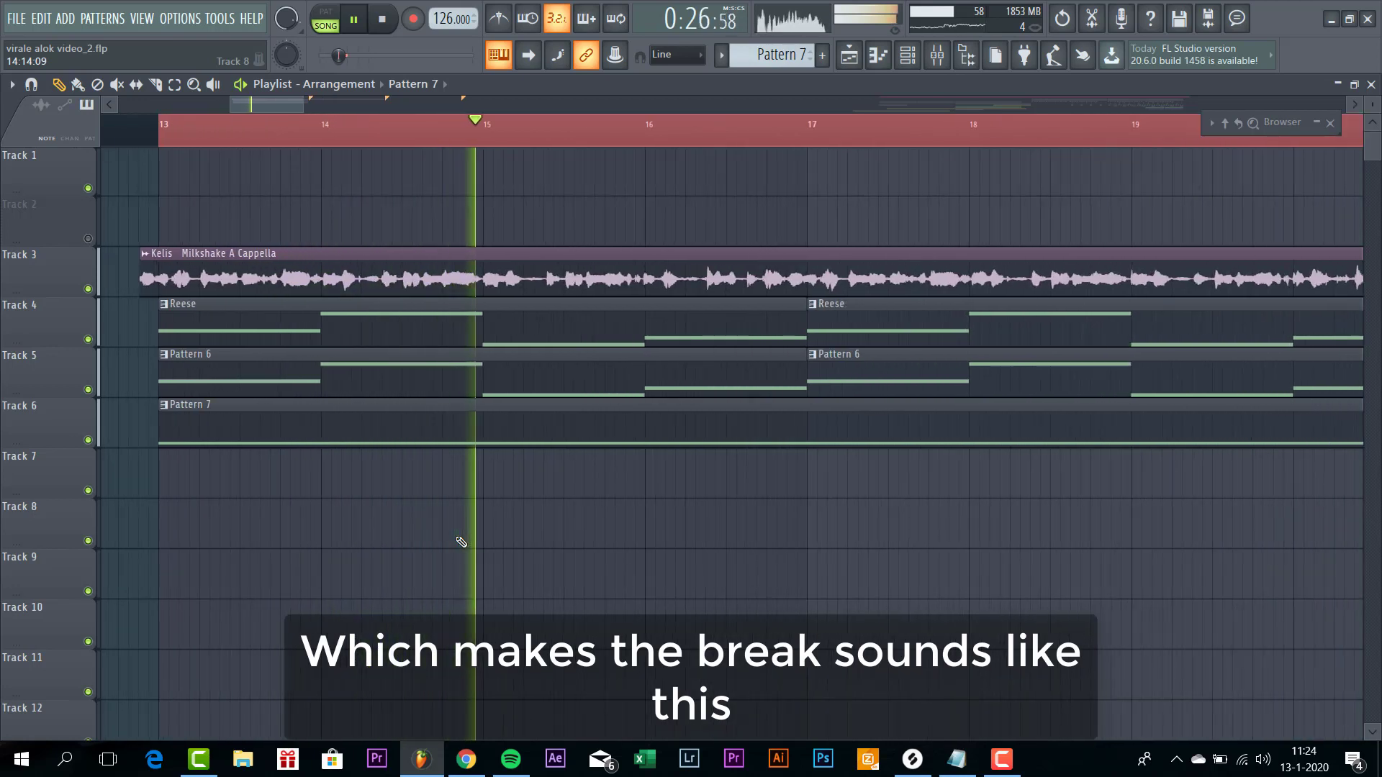
scroll(461, 542, "down", 3)
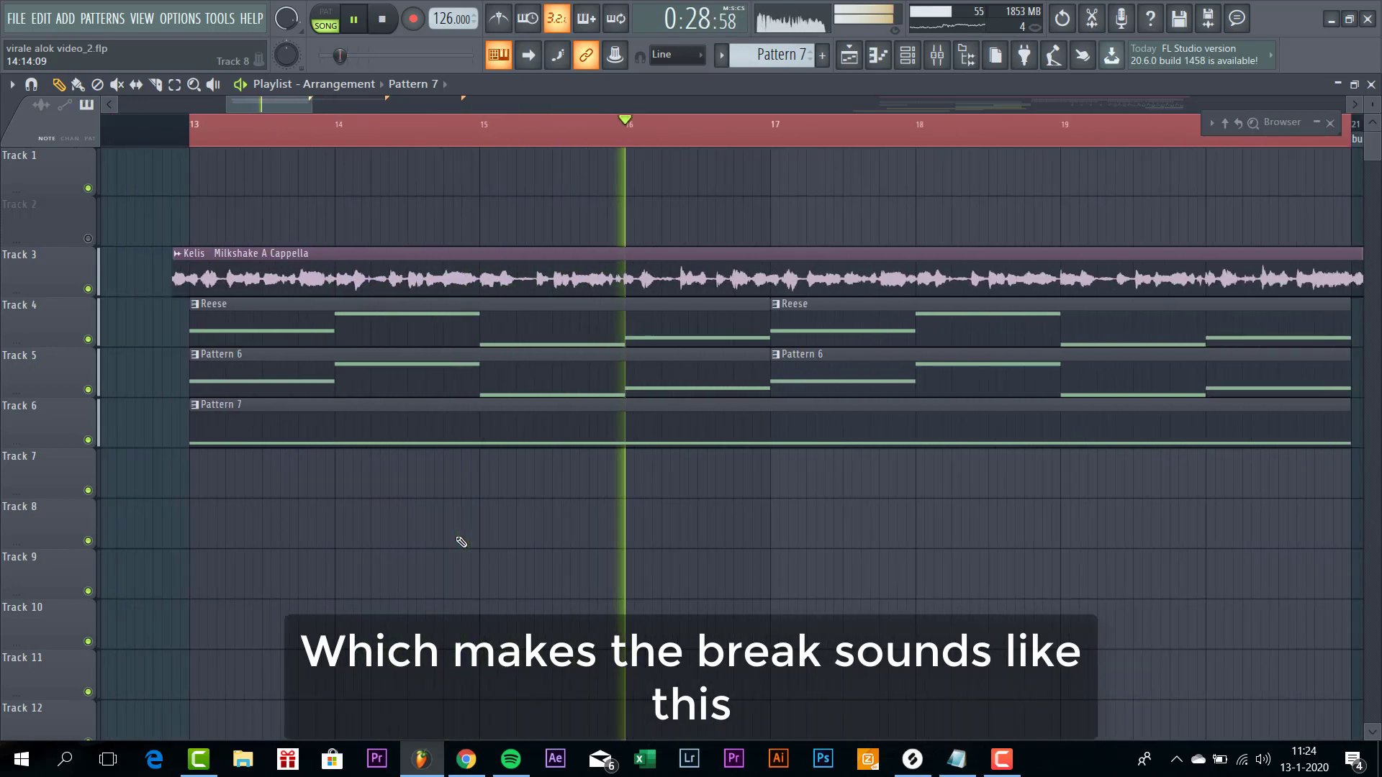
scroll(461, 542, "down", 1)
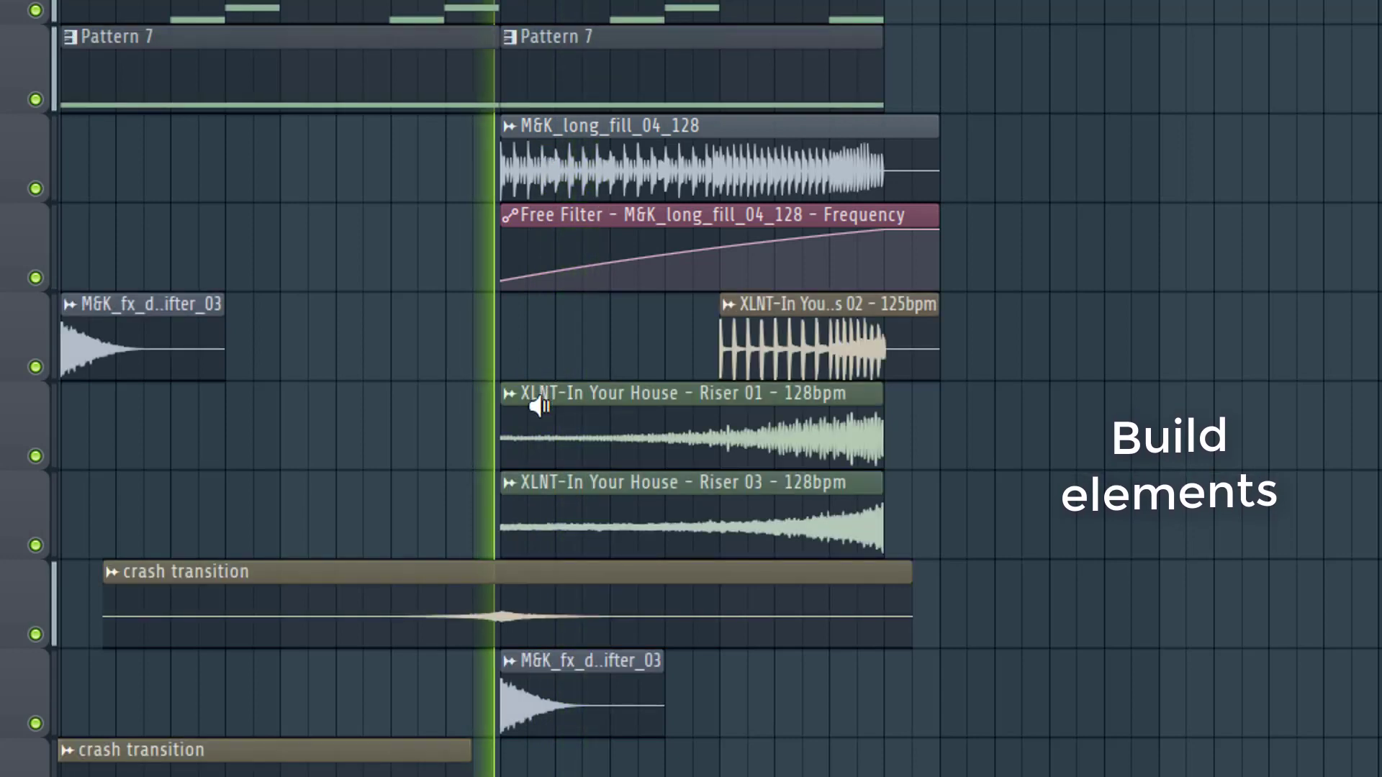
Audition the build's Riser 01, Riser 03 and M&K downlifter clips, and select the Buildup Drums 02 clip
left_click(532, 403)
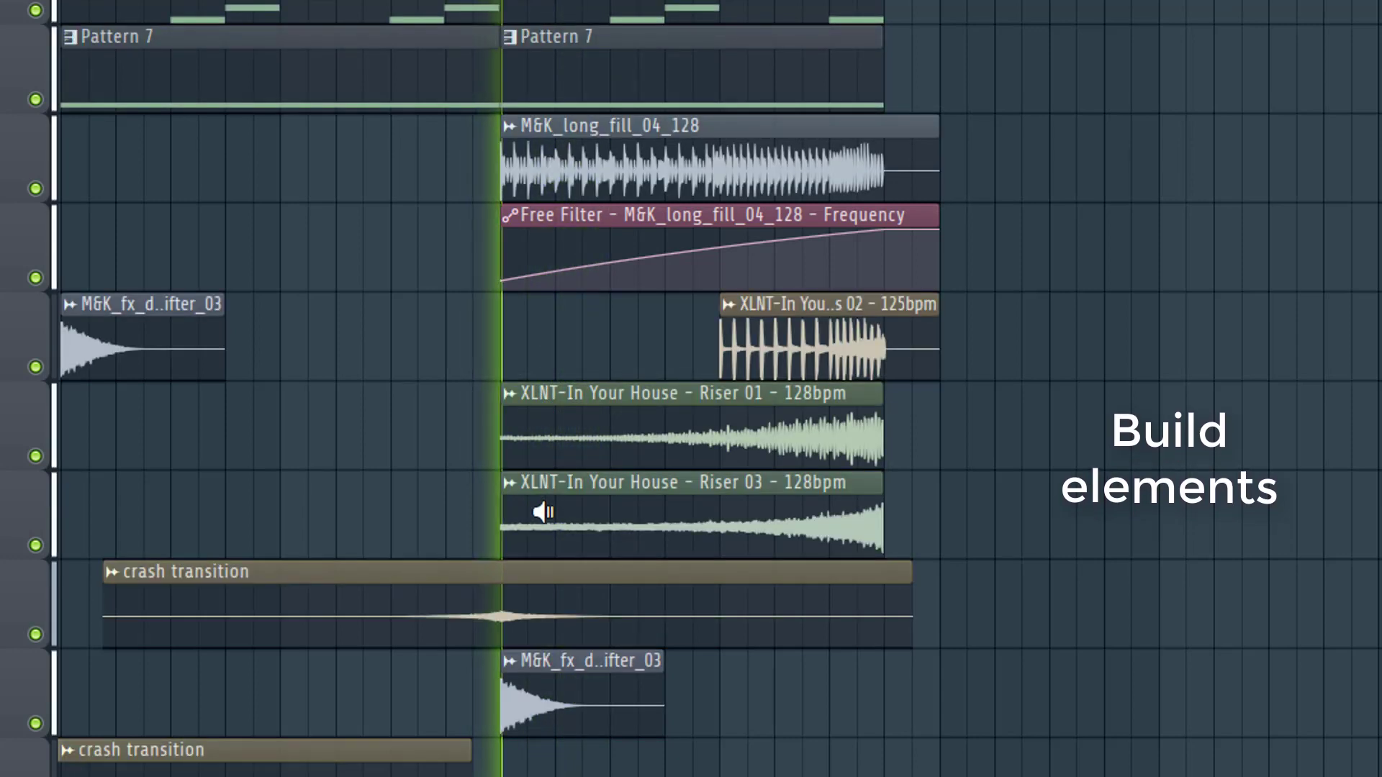
left_click(539, 512)
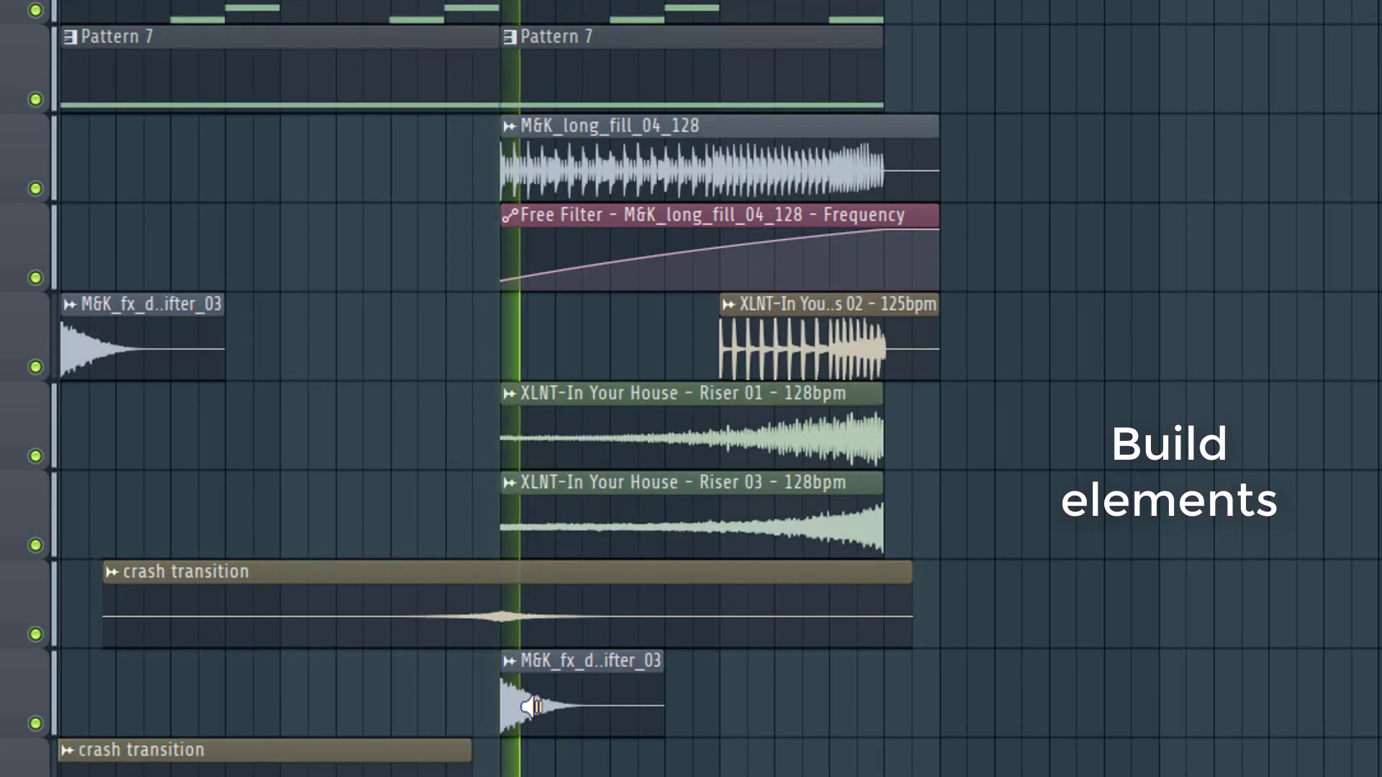
left_click(531, 706)
left_click(741, 341)
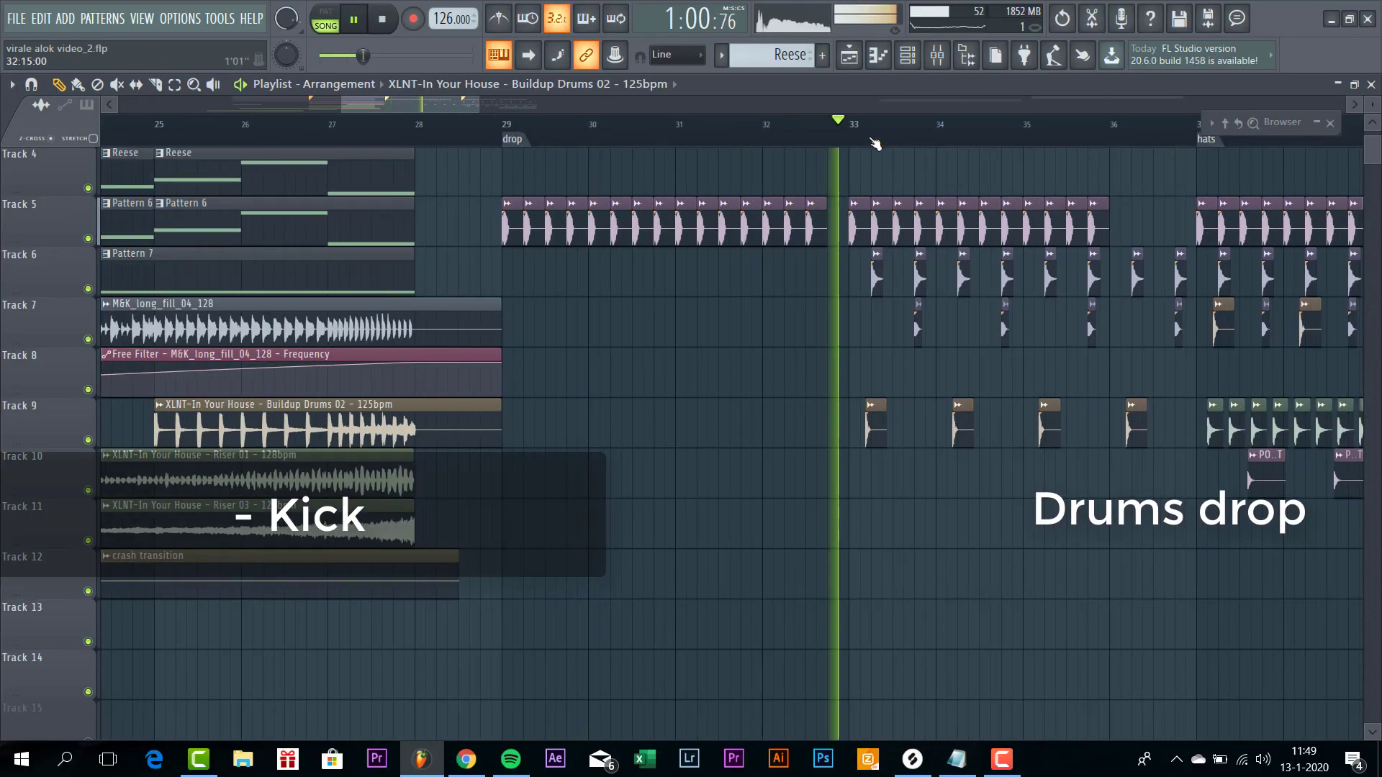
Play the drum drop from bar 29 past bar 41 to hear the kick, clap, hats, ride and shakers build up
scroll(1031, 334, "up", 2)
scroll(873, 385, "down", 2)
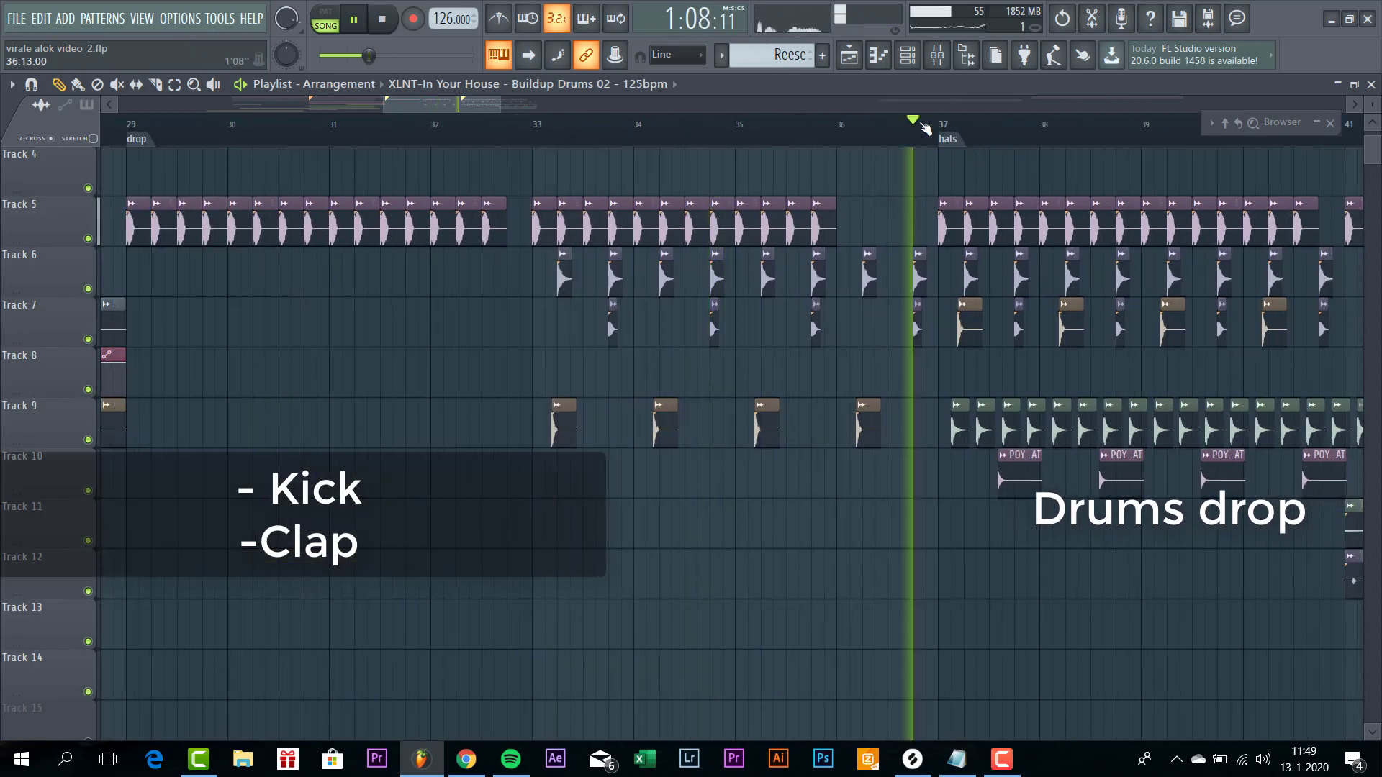
scroll(1206, 430, "up", 3)
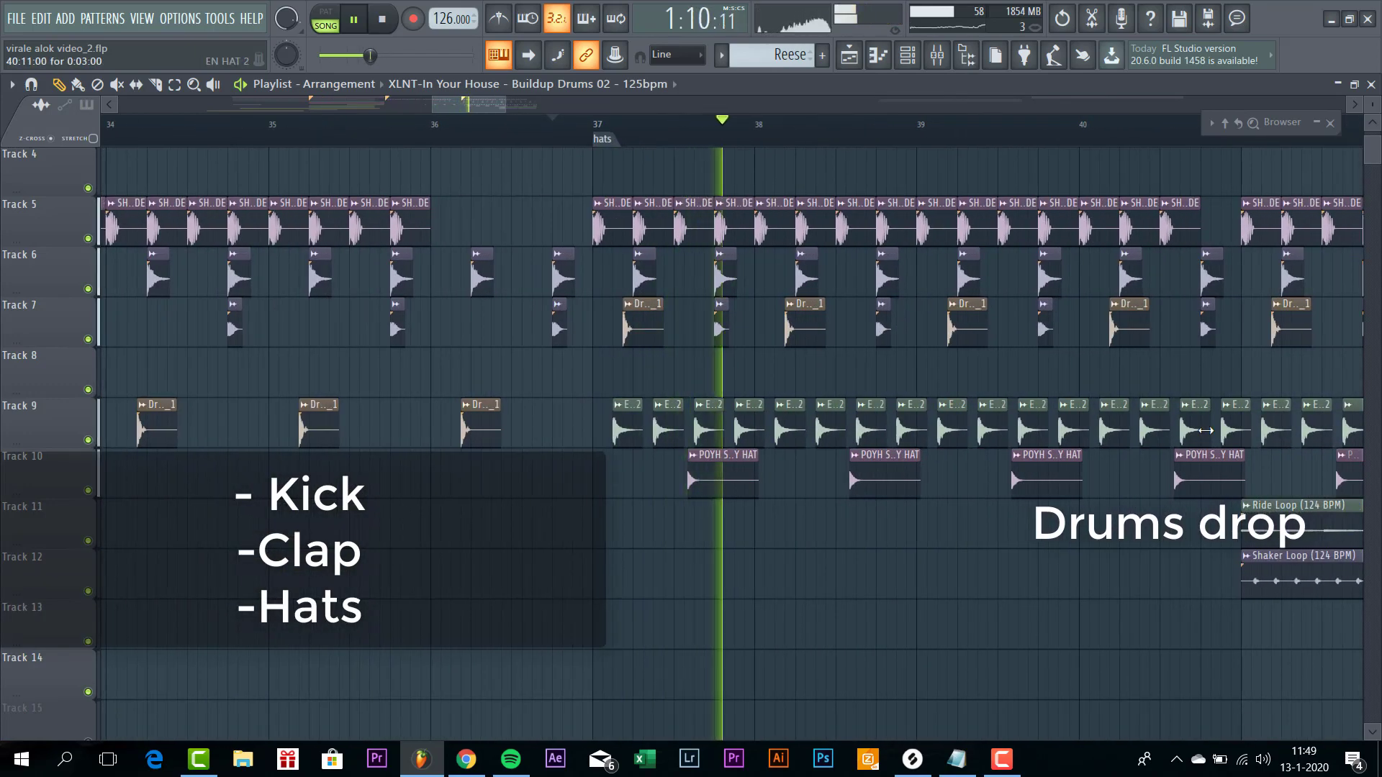
left_click_drag(468, 106, 521, 118)
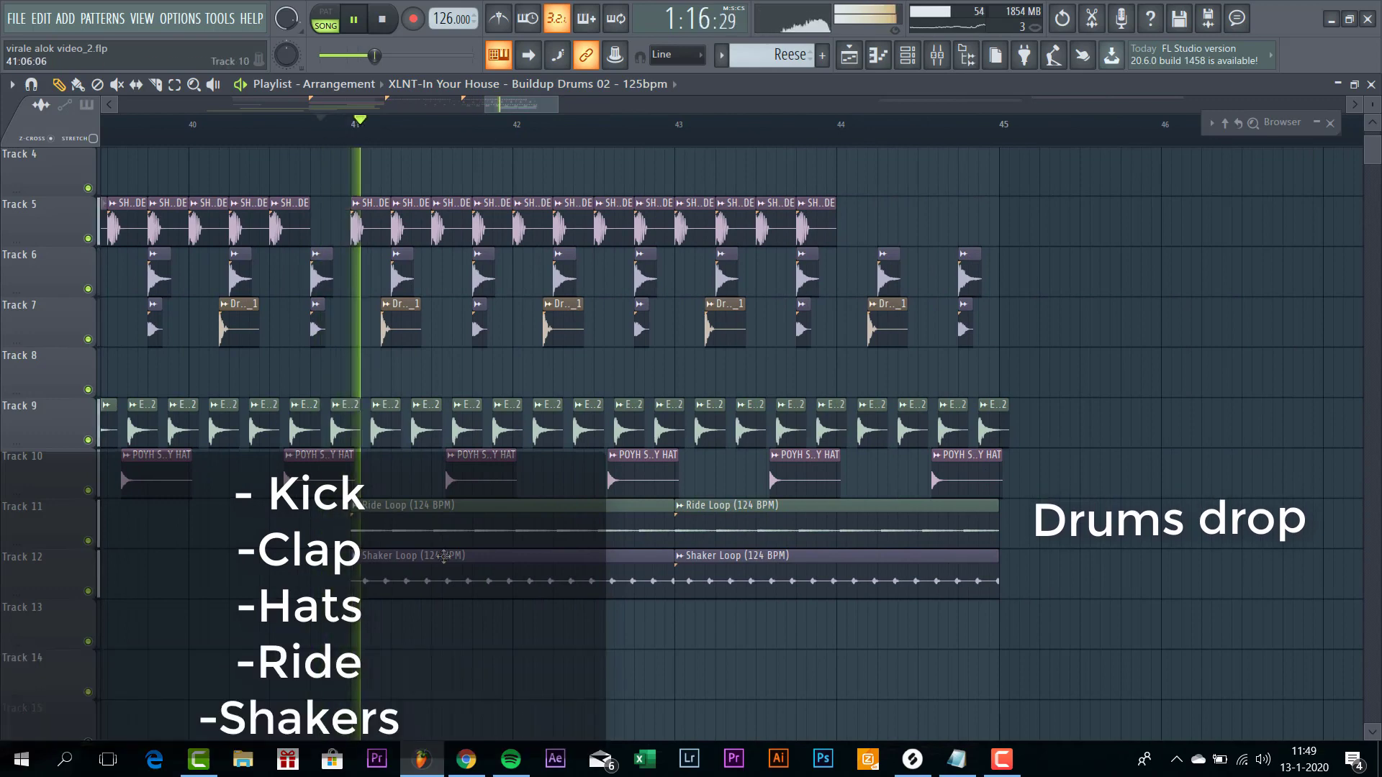
scroll(444, 638, "up", 2)
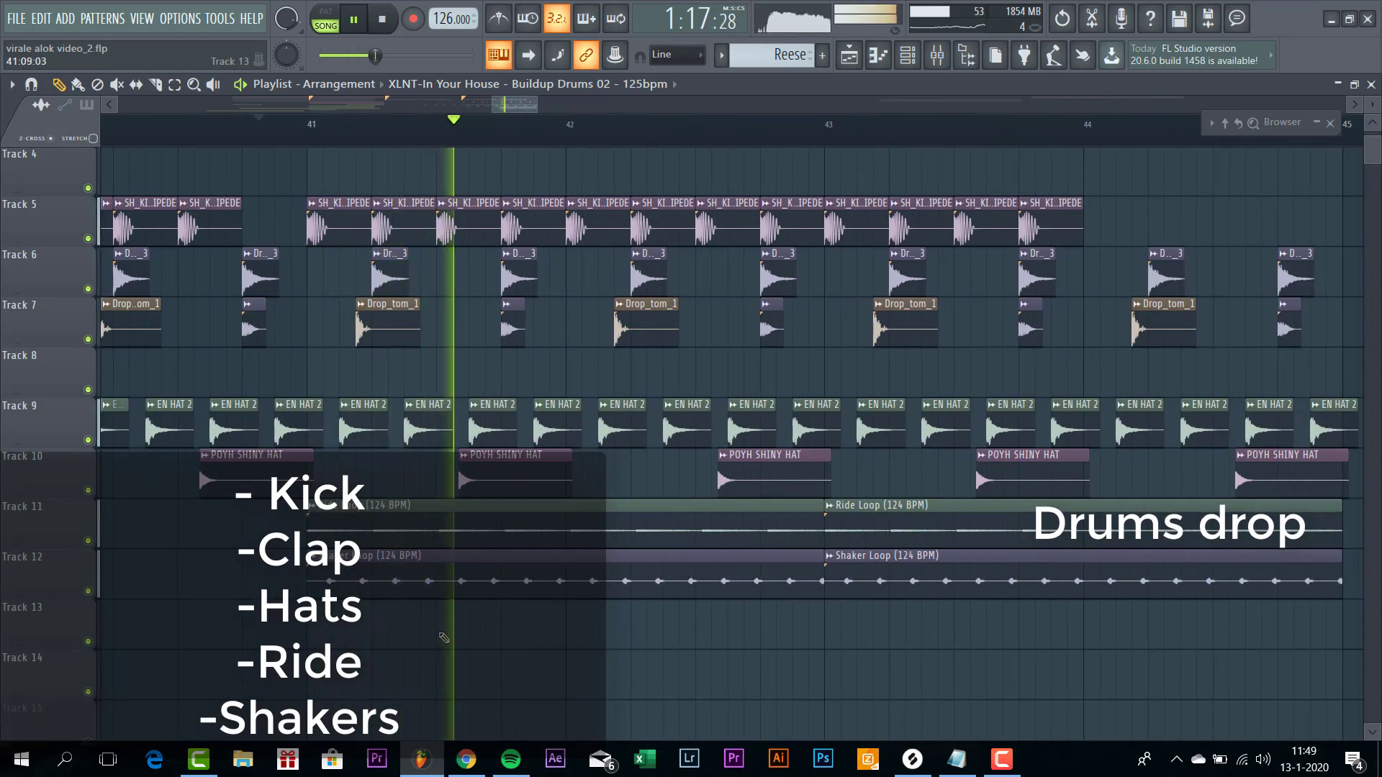
scroll(455, 623, "down", 5)
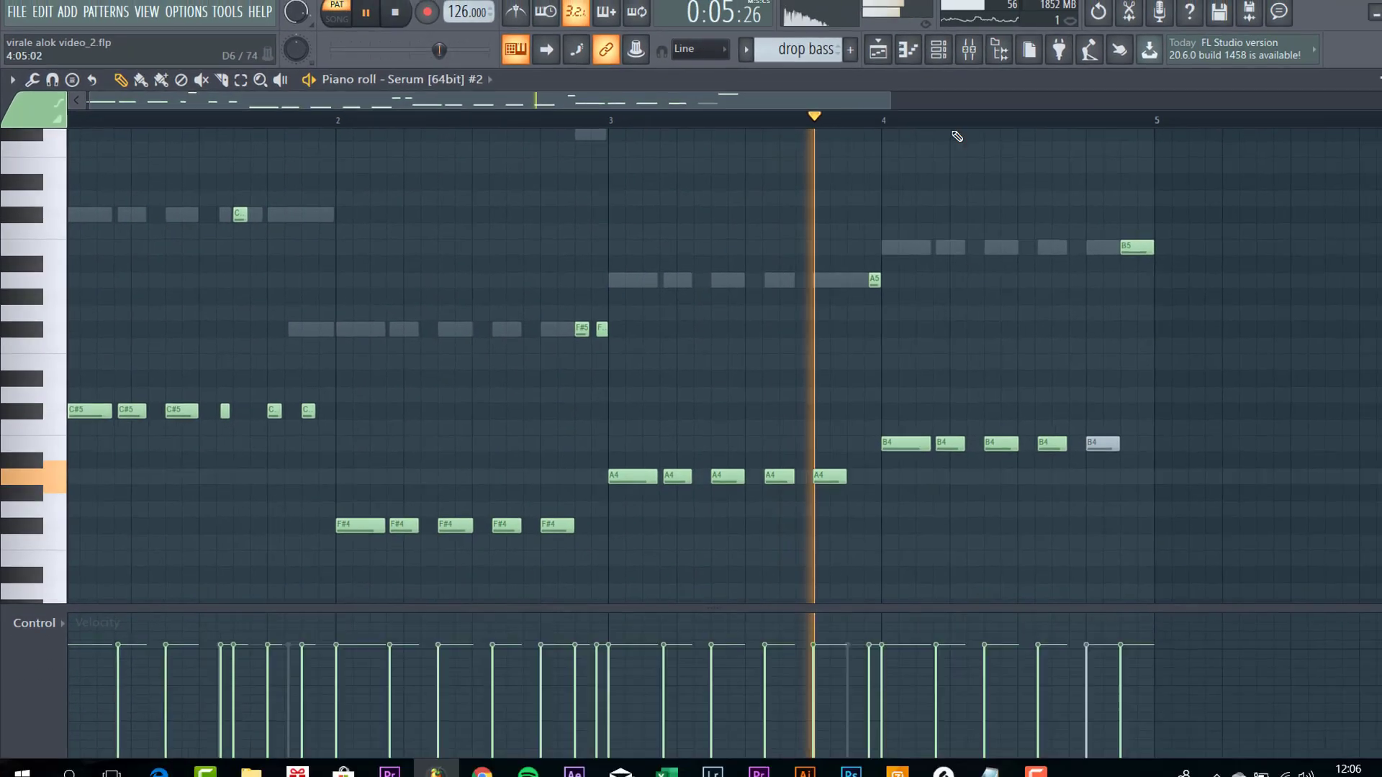
On the Serum #2 mixer insert, enable FabFilter Pro-Q 2 and Decapitator for the drop bass top layer, then return to the playlist
key("F9")
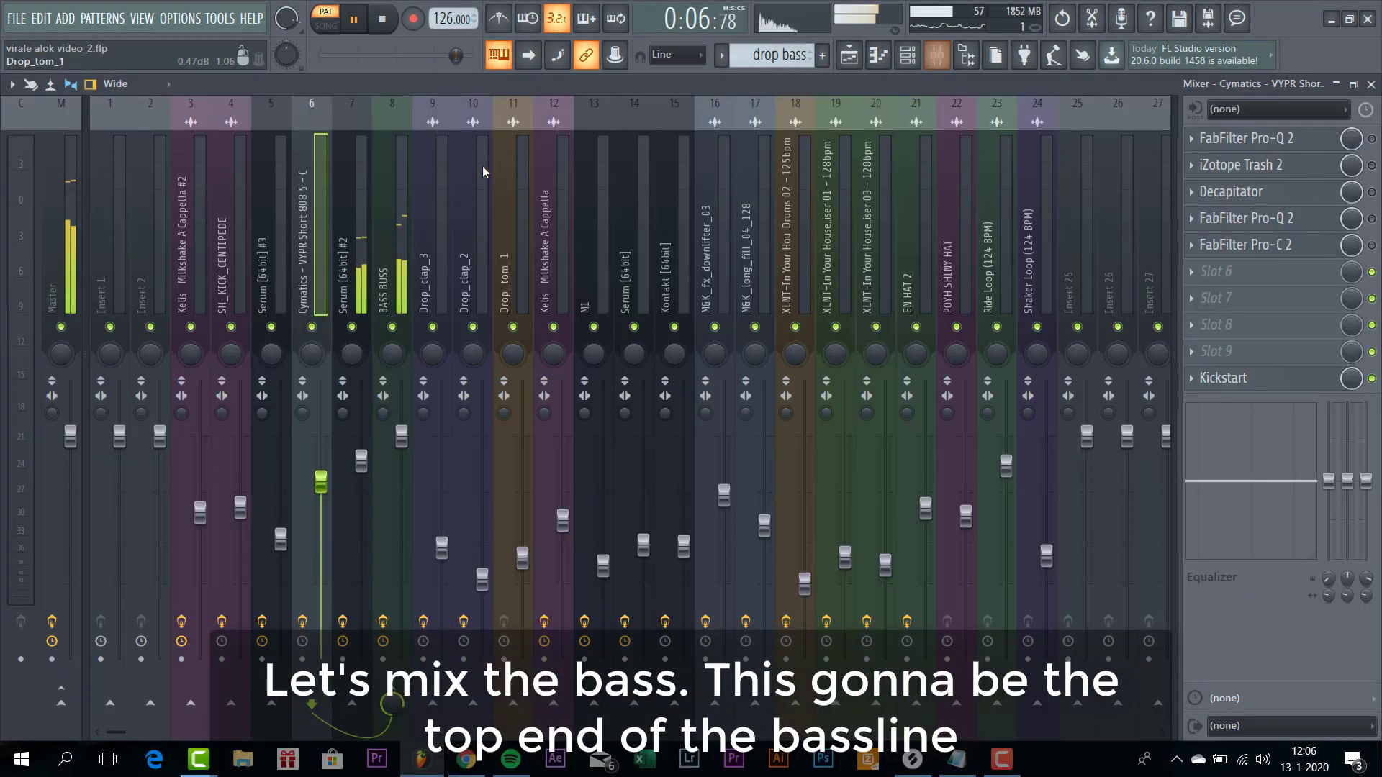
left_click(352, 189)
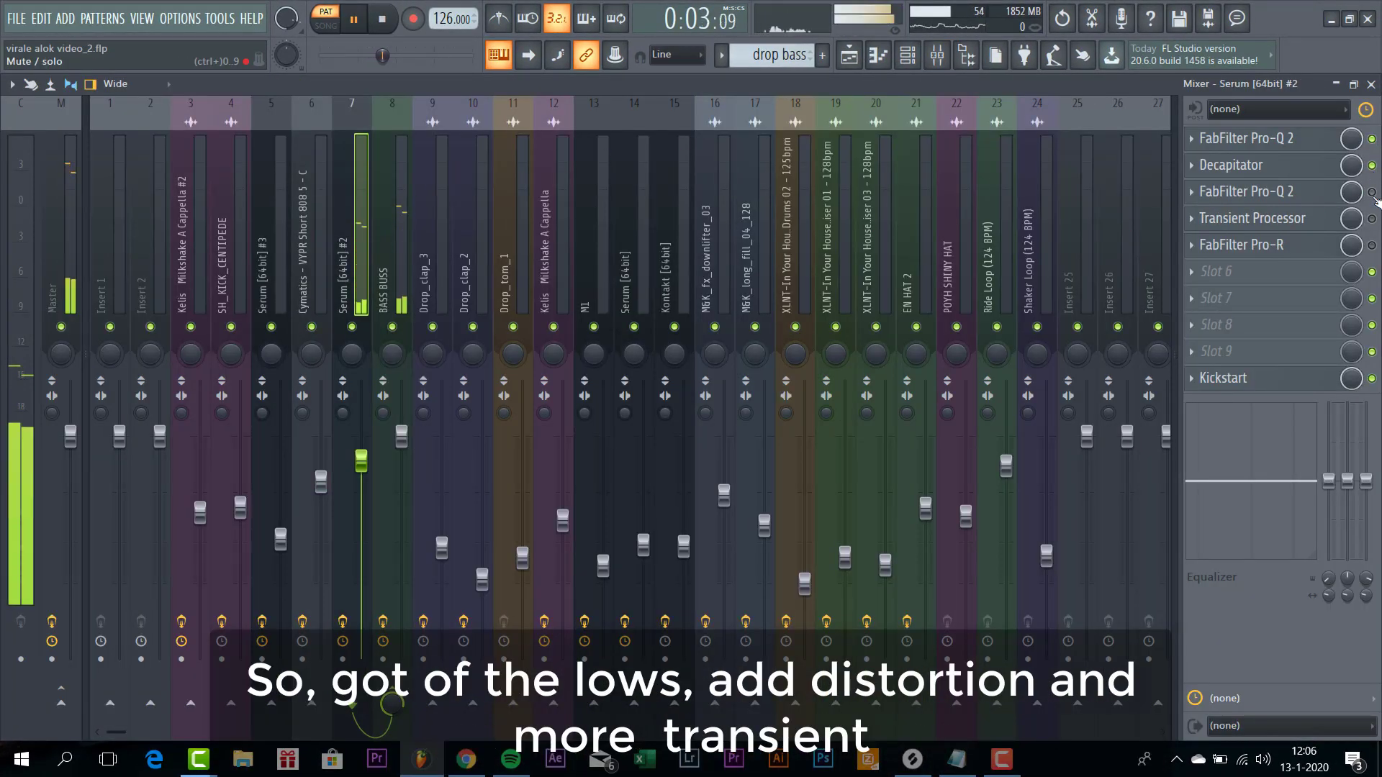
left_click(852, 57)
Stop playback, open the Cymatics VYPR Short 808 channel's settings from the channel rack and audition a C5 note
left_click(907, 56)
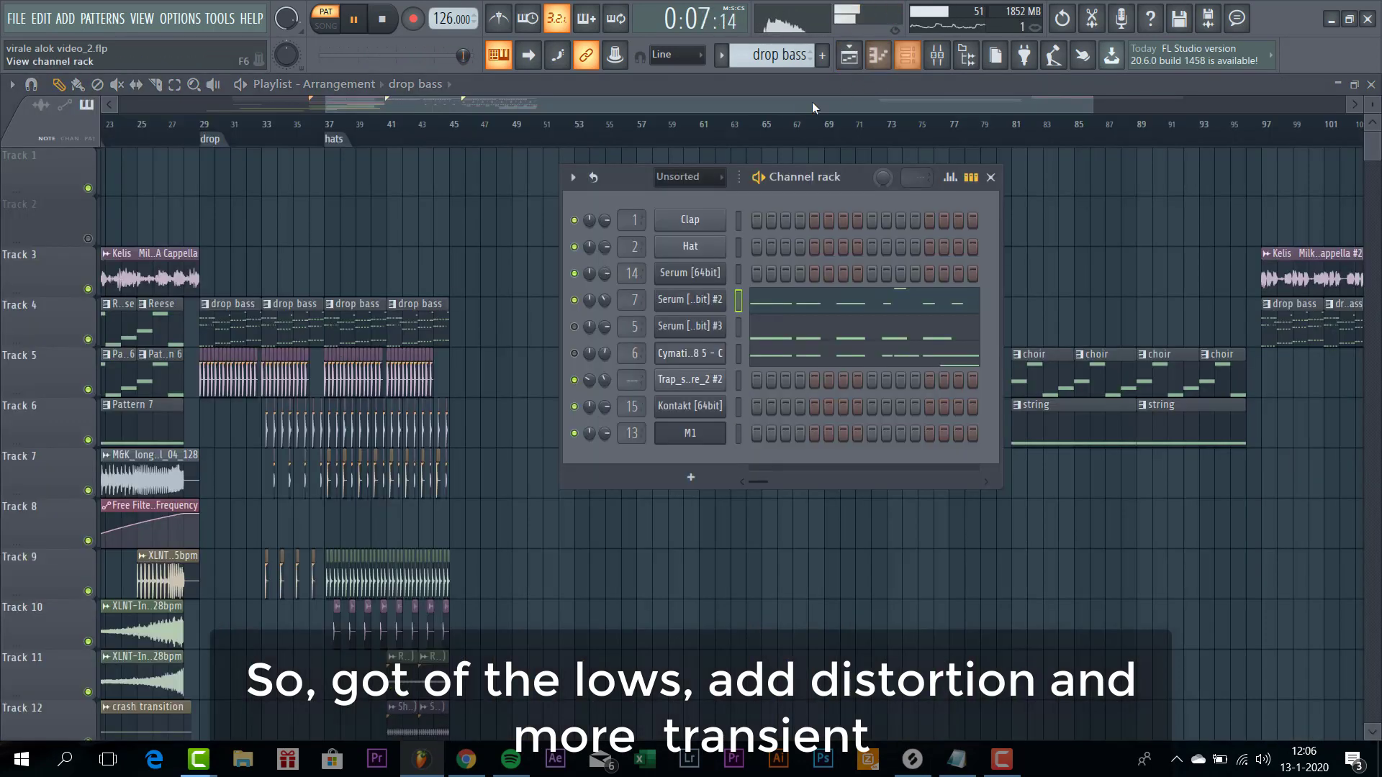
key("space")
left_click(688, 353)
left_click_drag(367, 255, 398, 244)
key("q")
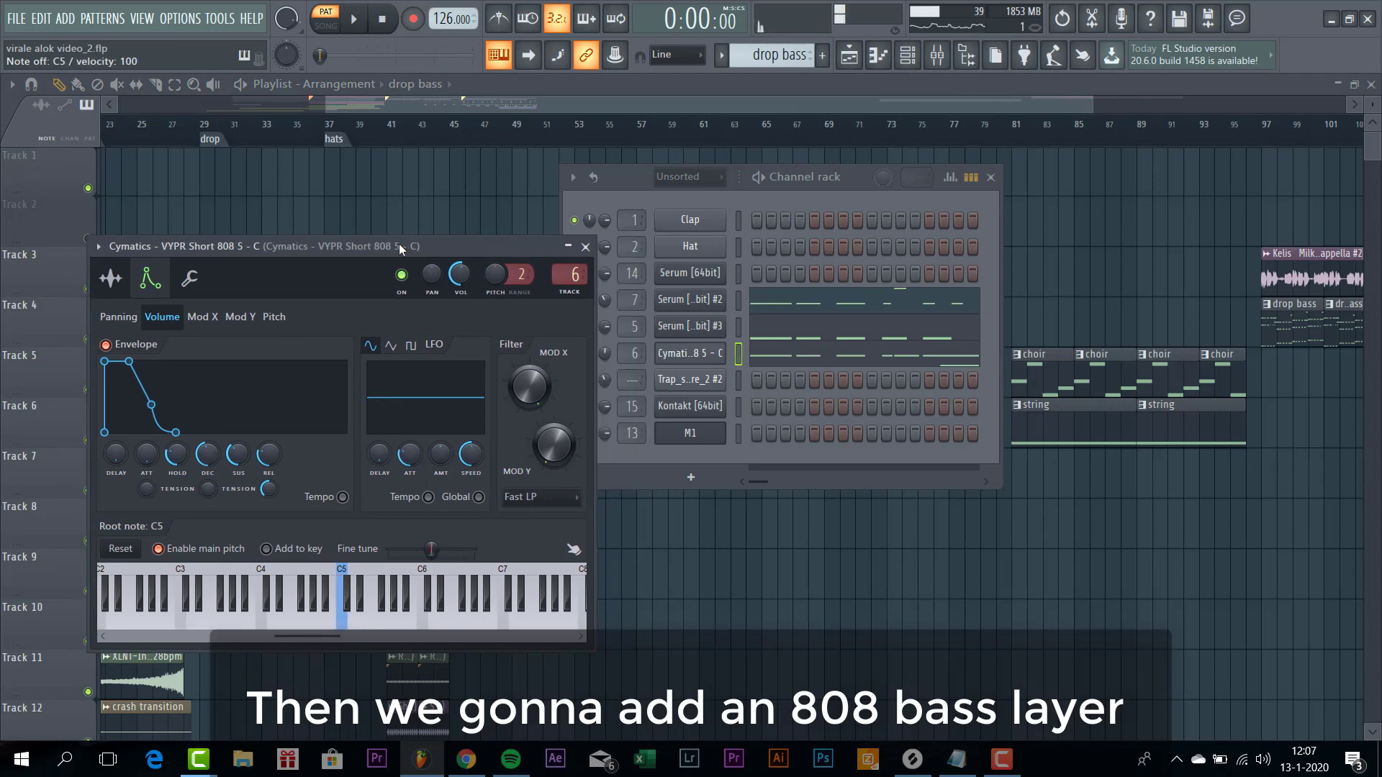
Play the drop bass pattern in the 808 channel's piano roll and examine its notes and slides
left_click(804, 362)
key("space")
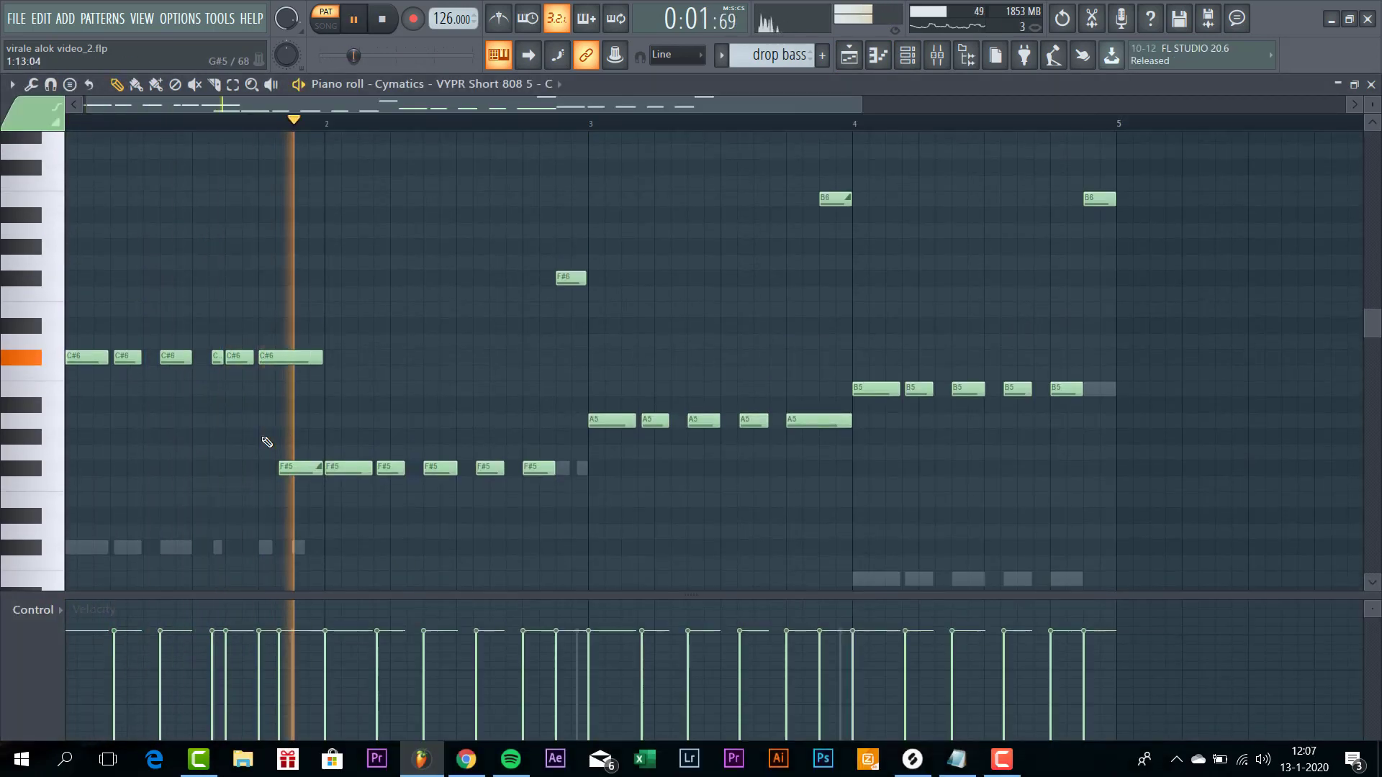
scroll(316, 439, "down", 2)
scroll(653, 445, "up", 1)
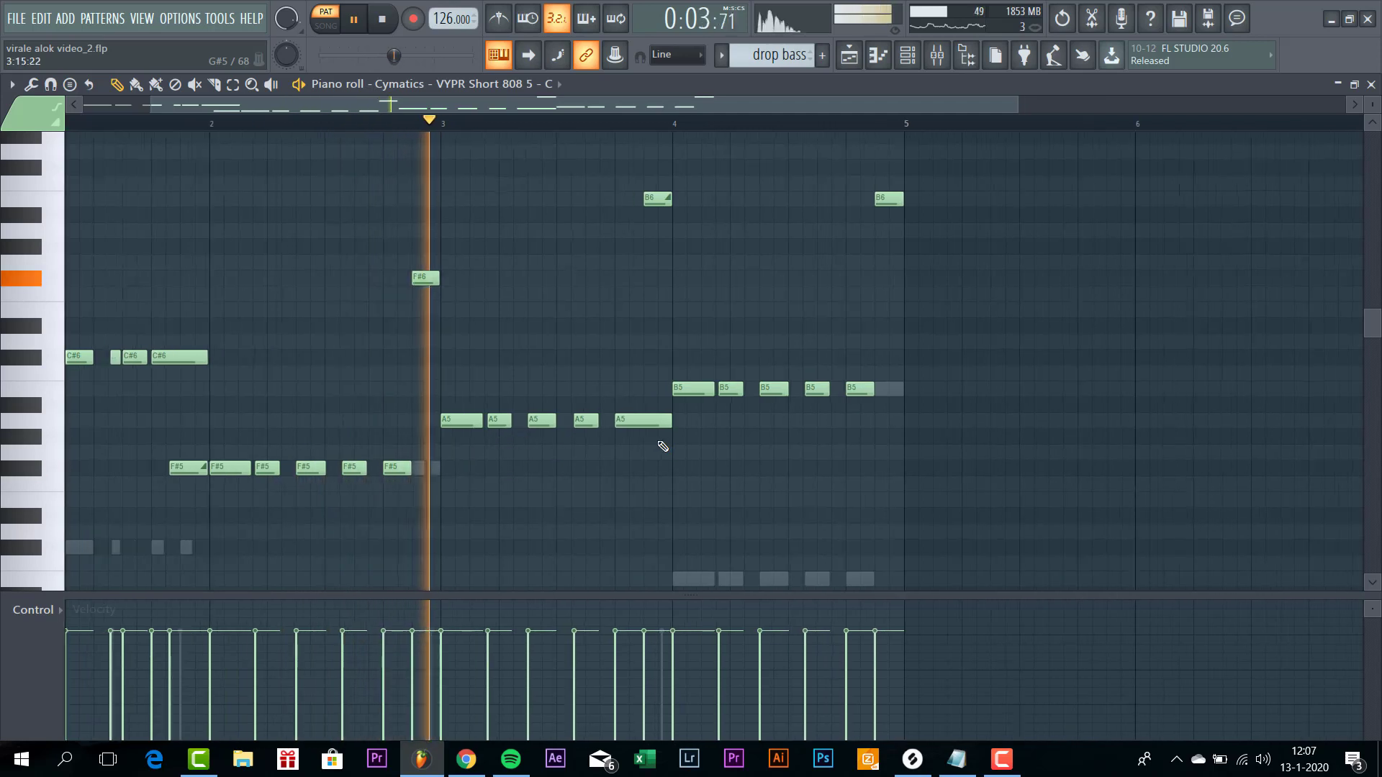
scroll(663, 446, "up", 3)
scroll(663, 445, "up", 1)
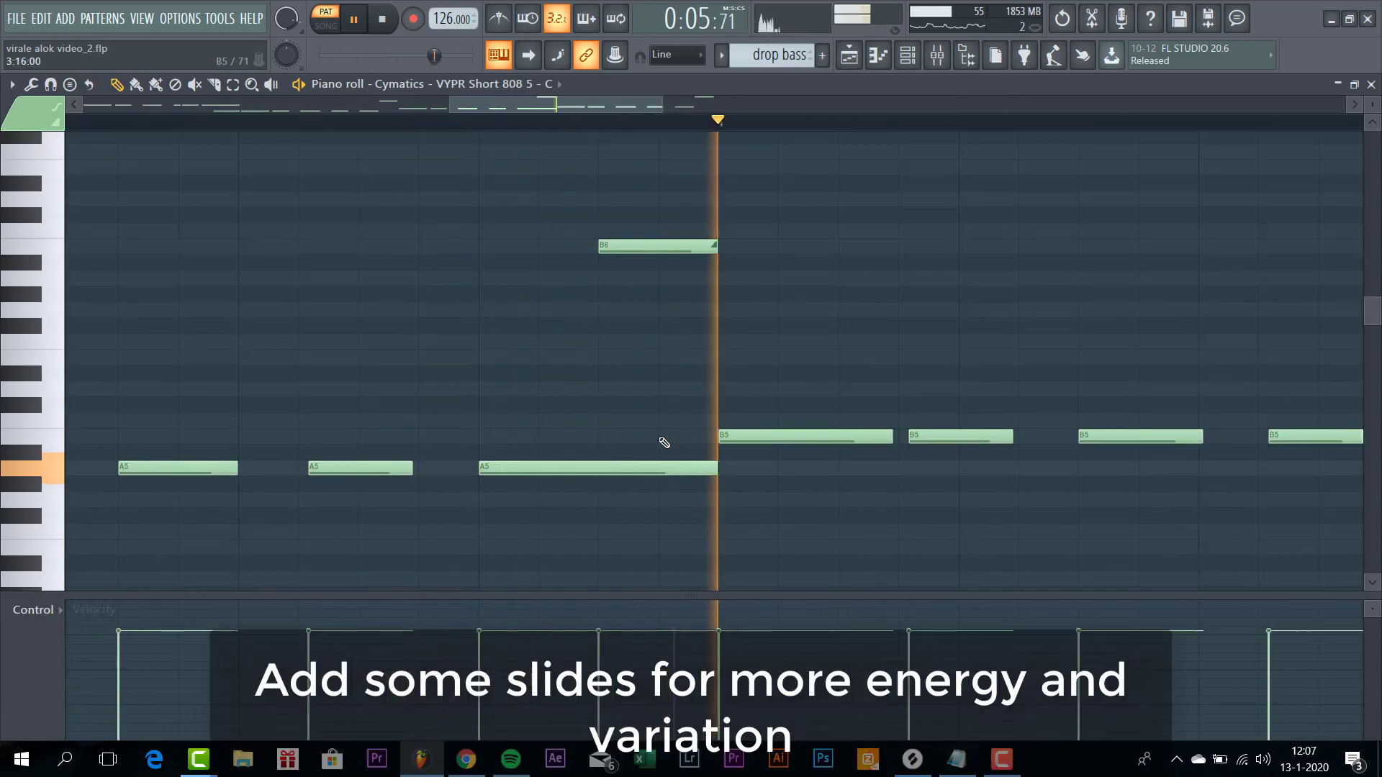
key("space")
Audition the Serum #3 sub layer with its BS Analog sub preset, with the plugin window moved lower over the mixer
left_click(937, 56)
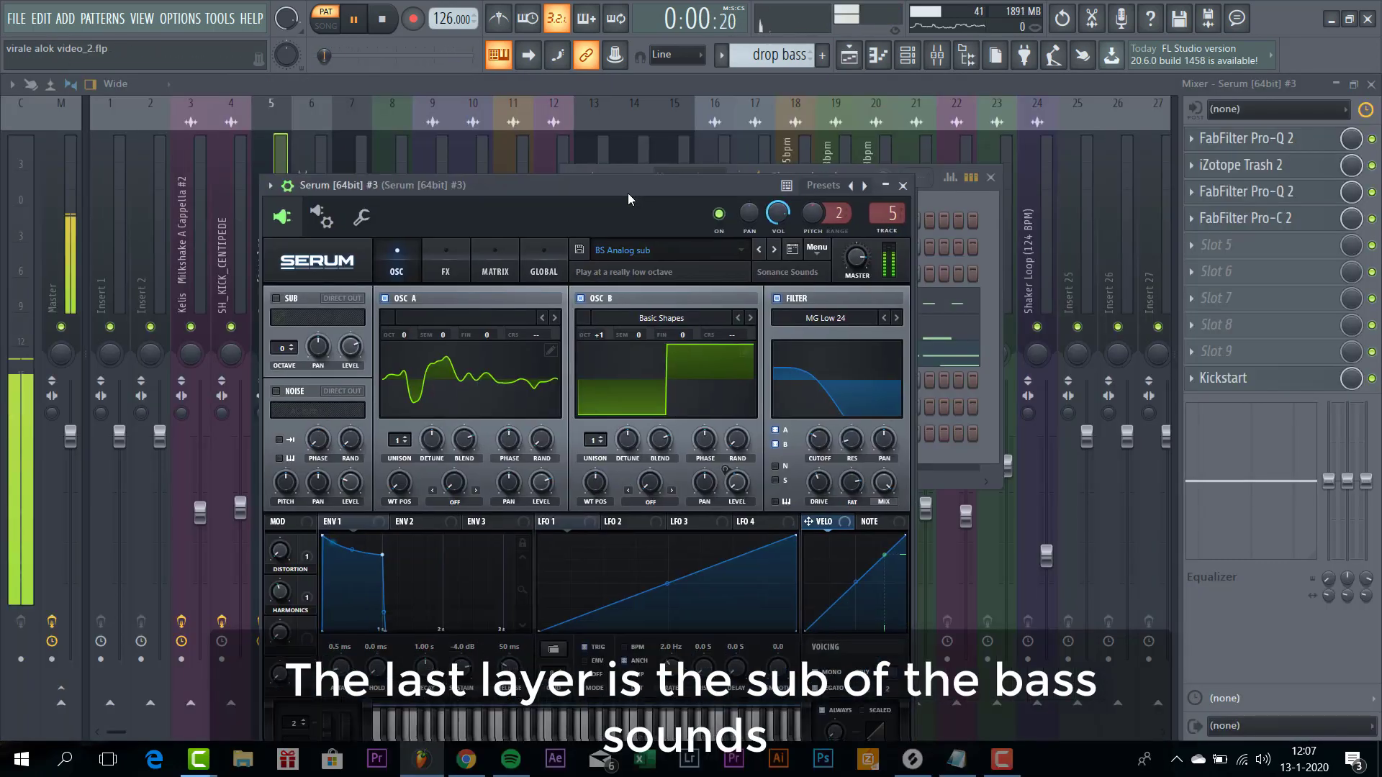
left_click_drag(628, 193, 645, 420)
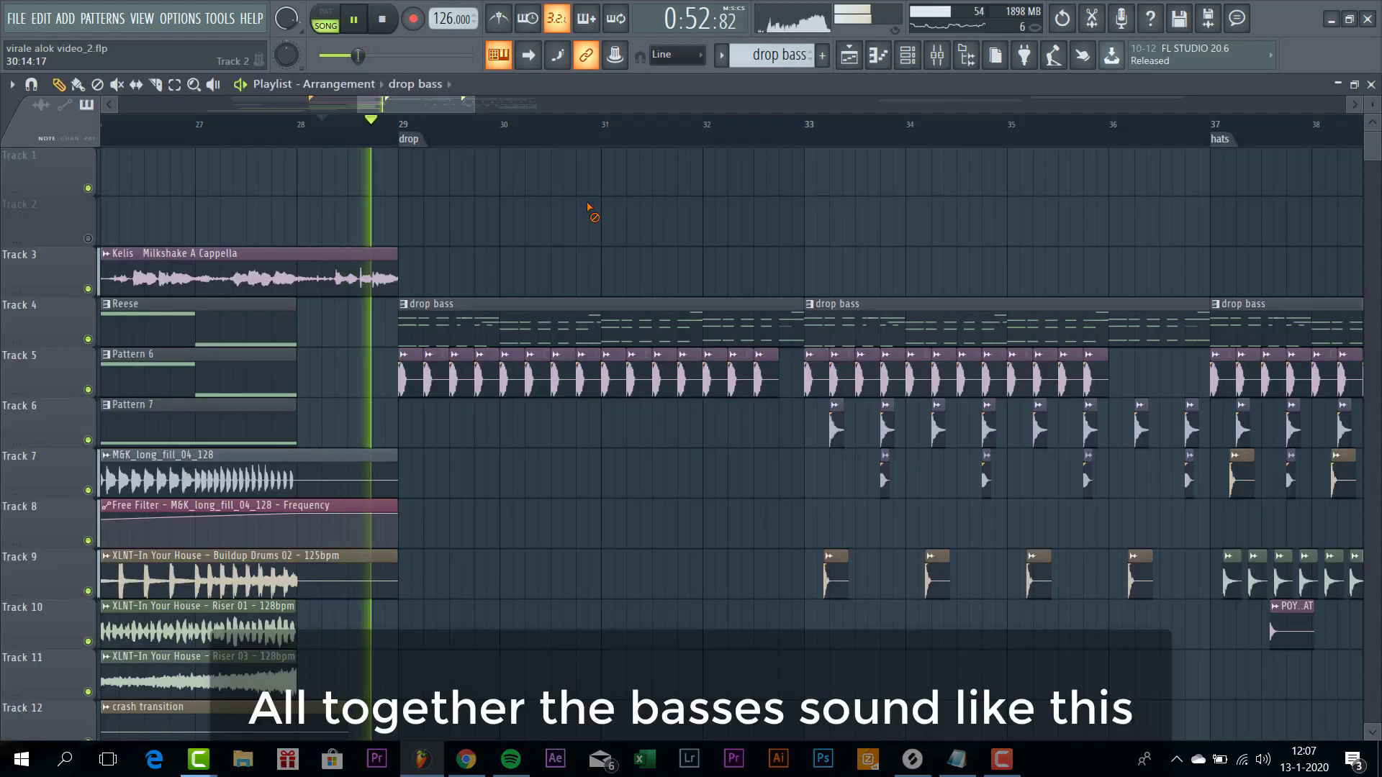
Play the drop from bar 29 in the playlist to hear all the bass layers together with the kick
scroll(590, 208, "up", 2)
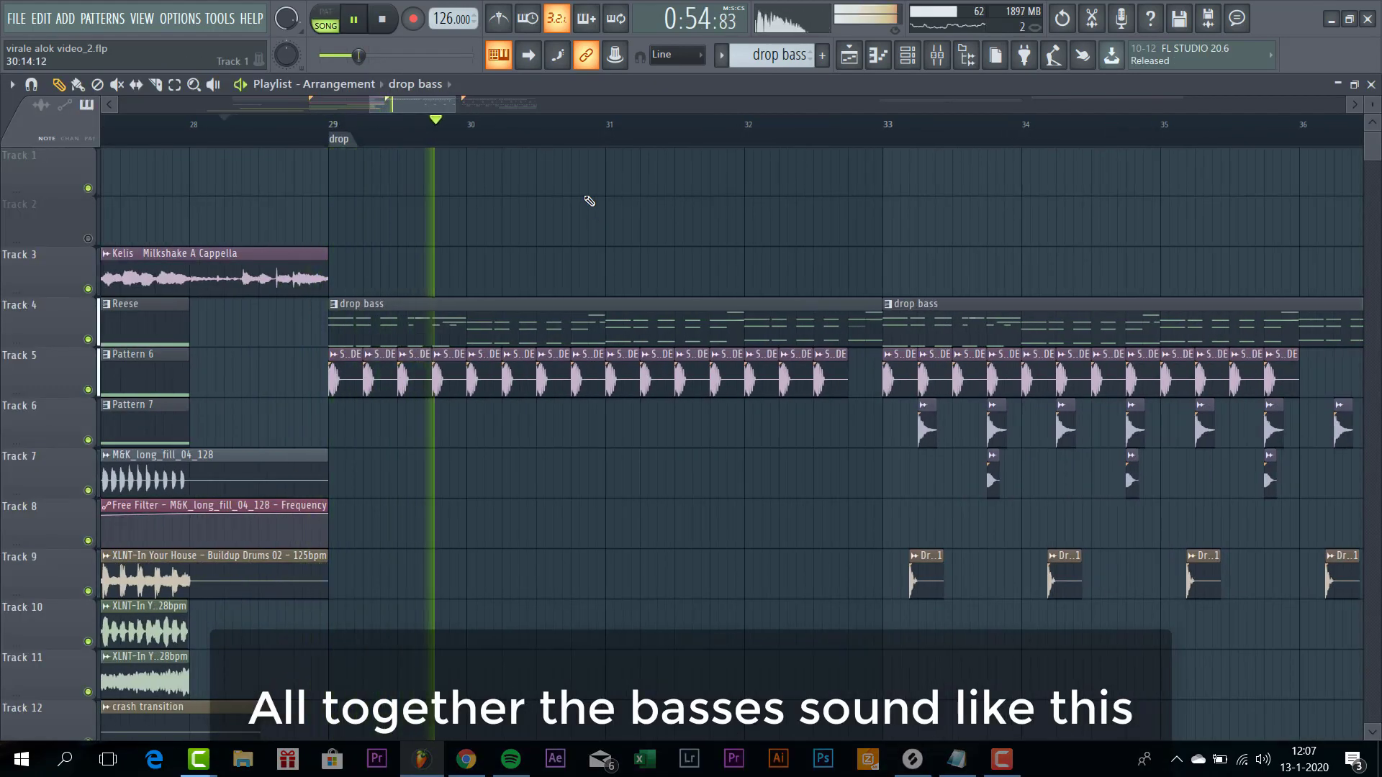
scroll(590, 201, "up", 2)
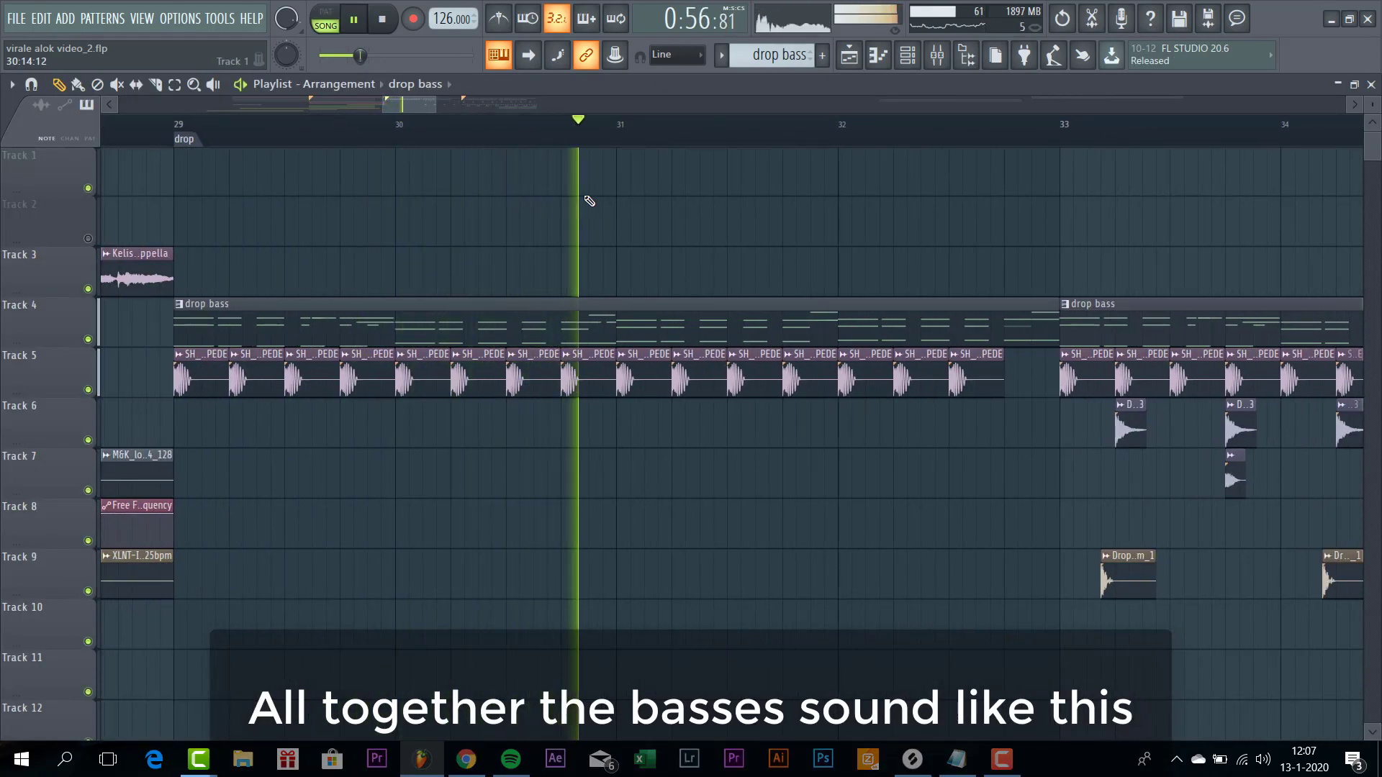
scroll(589, 201, "down", 2)
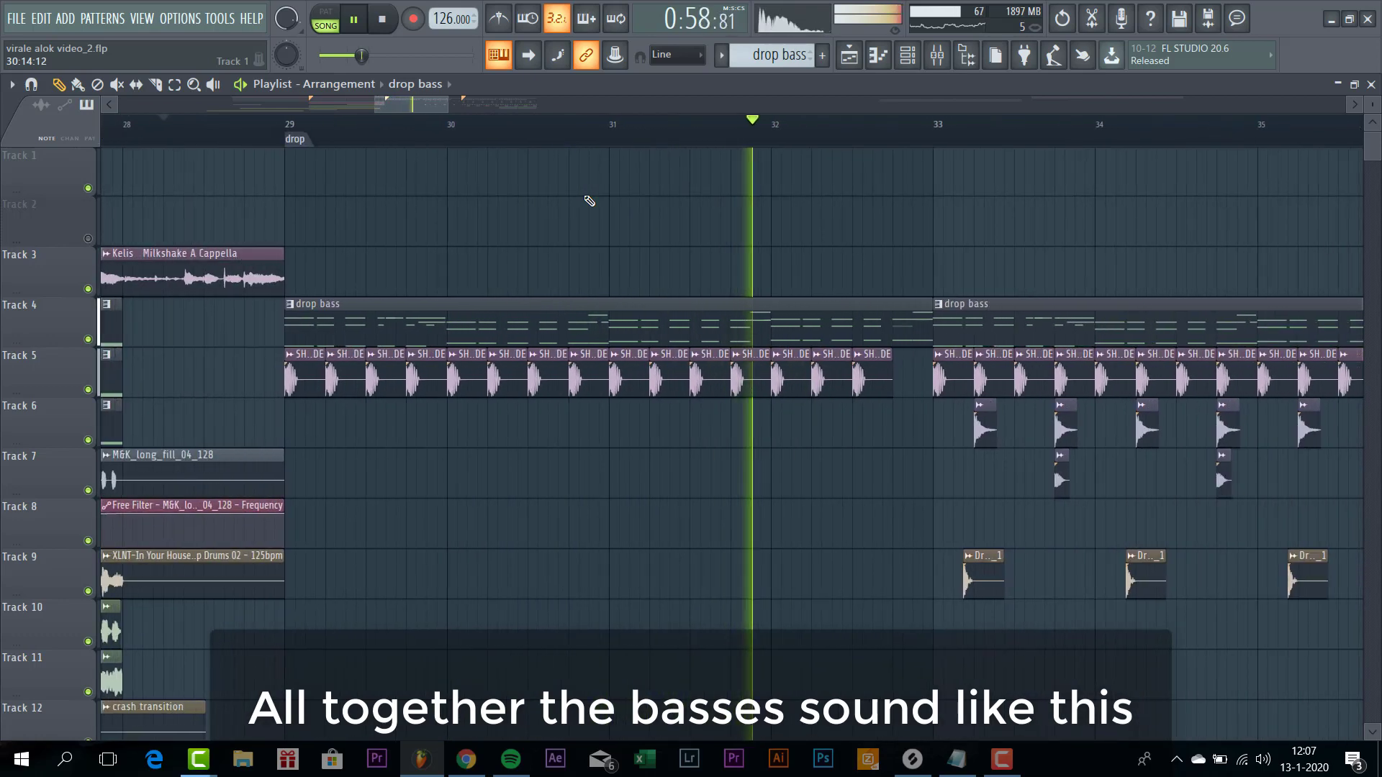
scroll(589, 201, "up", 3)
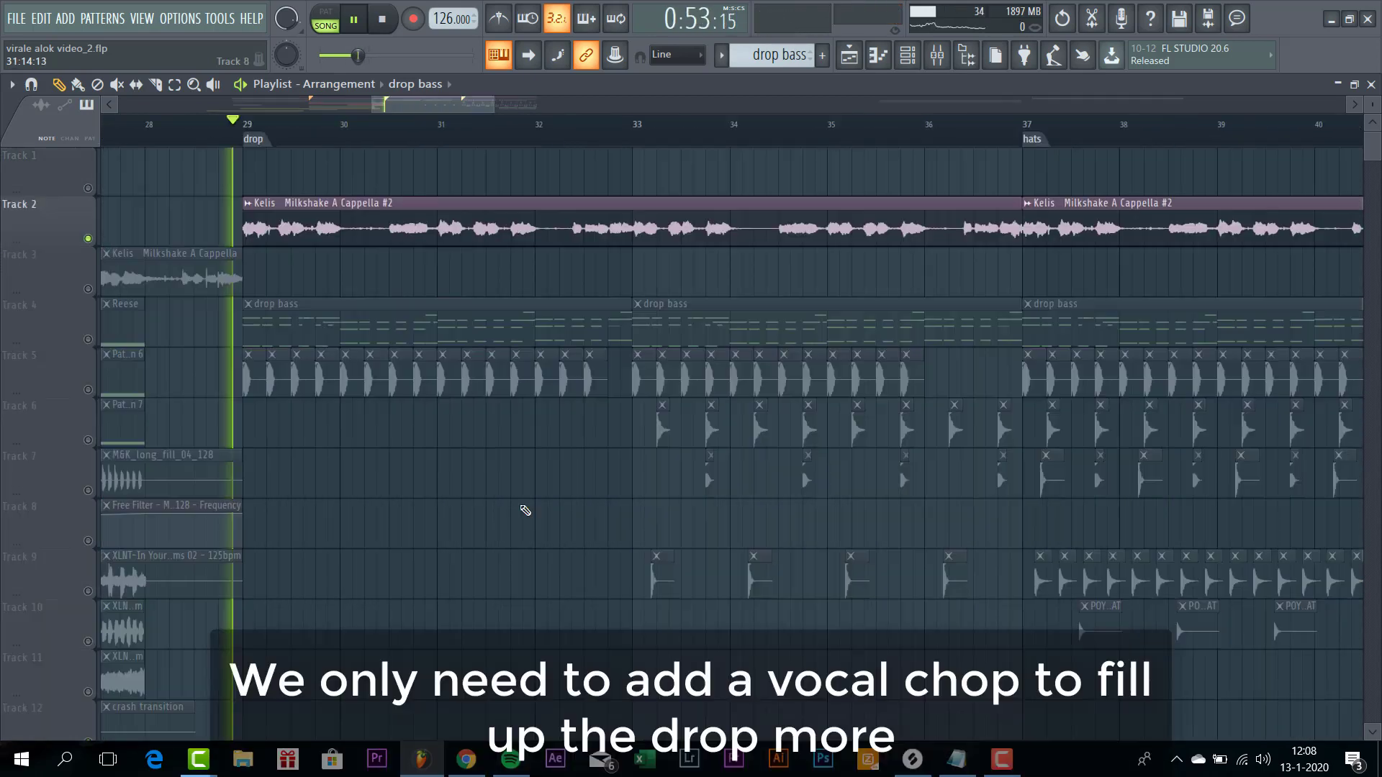
On the Milkshake A Cappella #2 mixer insert, enable Little AlterBoy, FabFilter Pro-Q 2, FabFilter Pro-R and Fruity delay 2, then return to the playlist
left_click(937, 56)
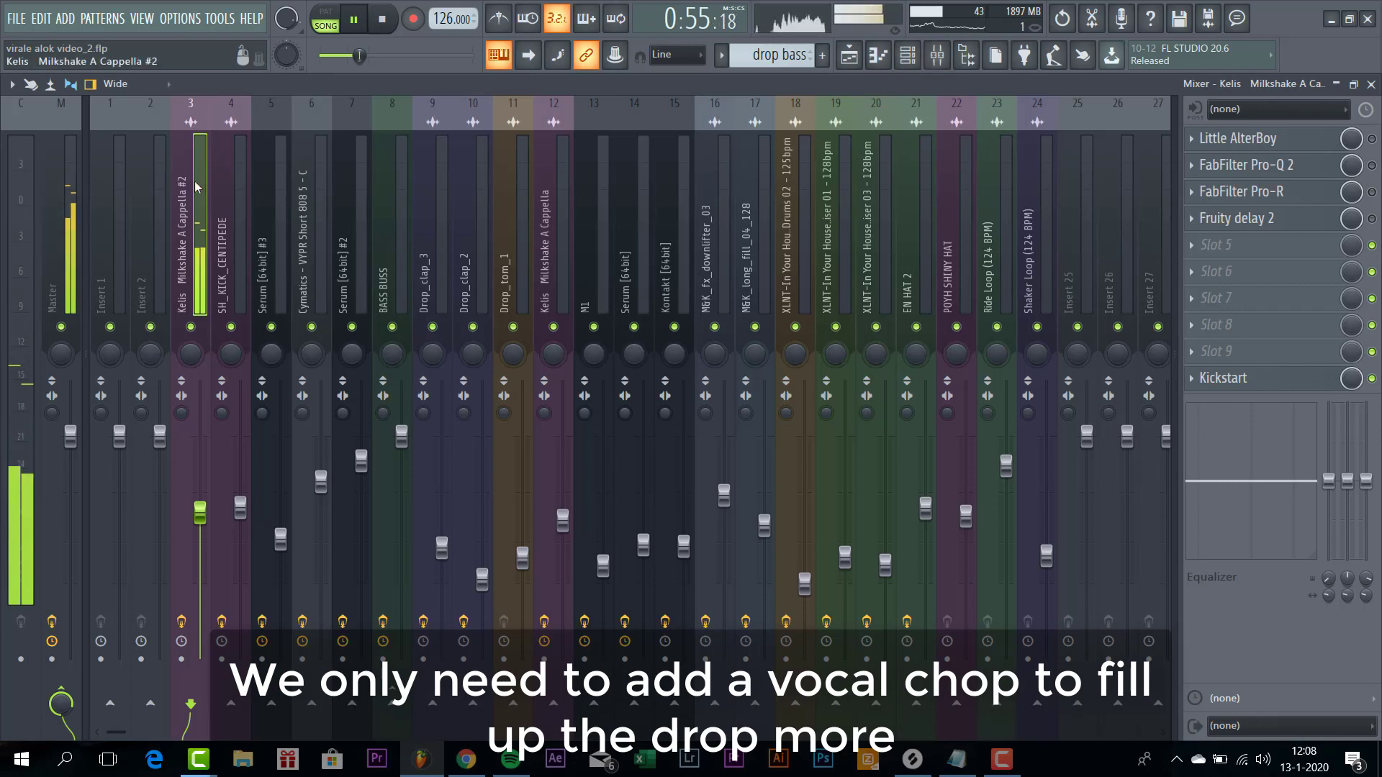
left_click(1313, 146)
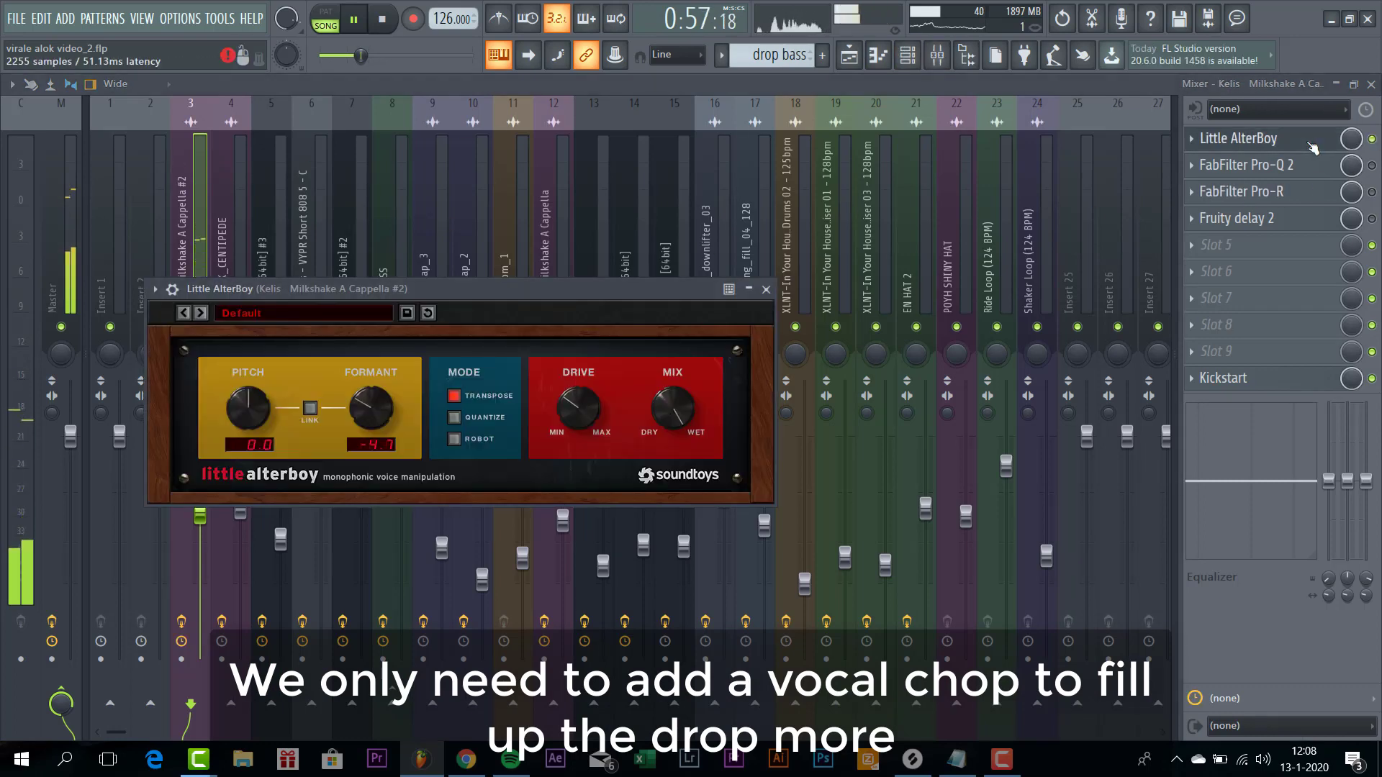
left_click(1371, 167)
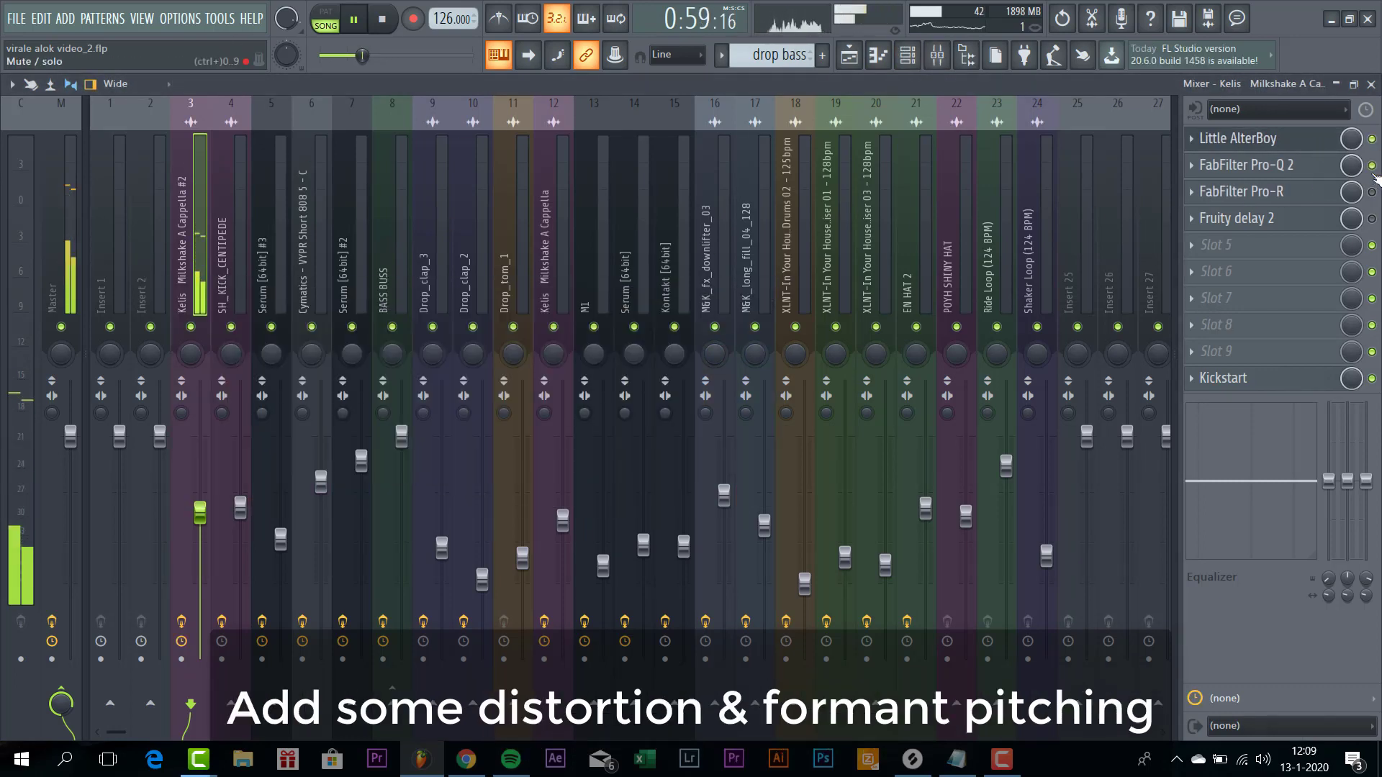
left_click(1371, 218)
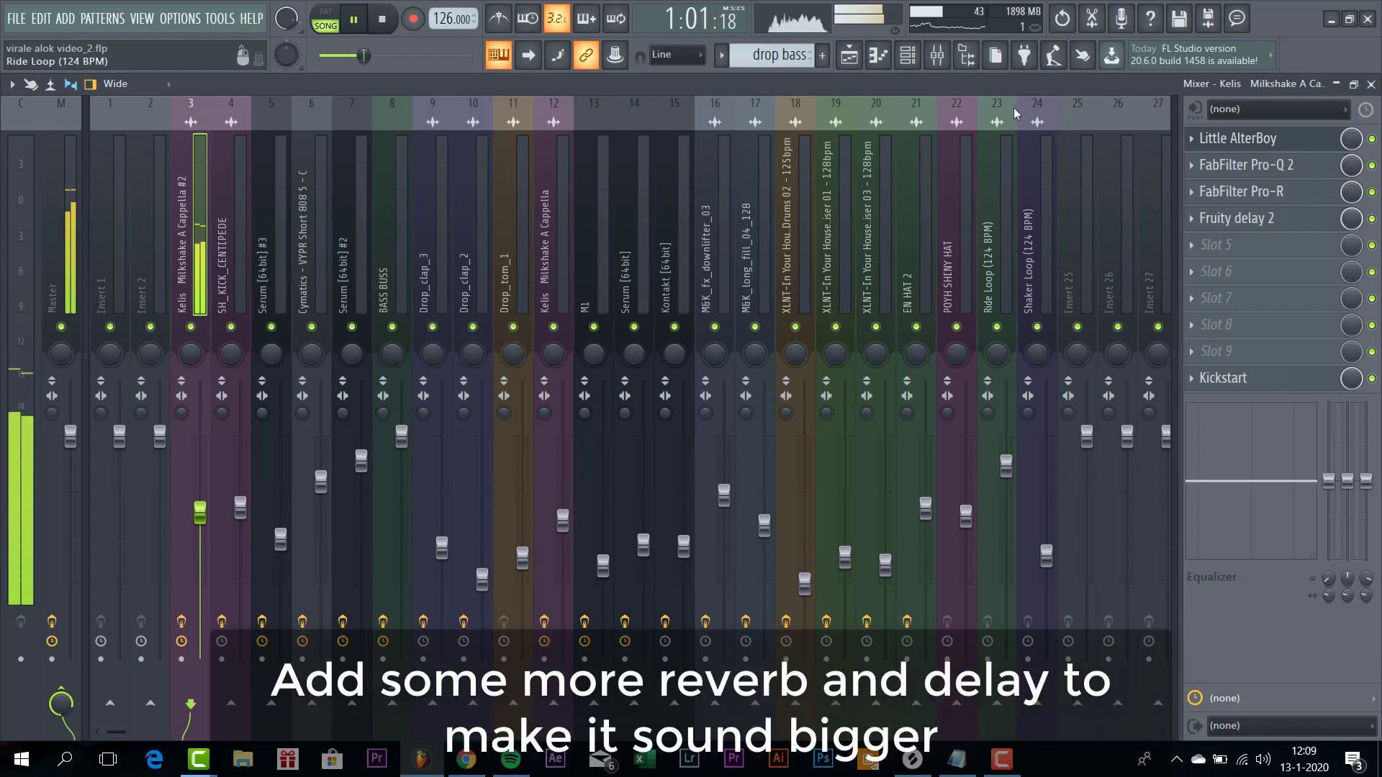
left_click(847, 59)
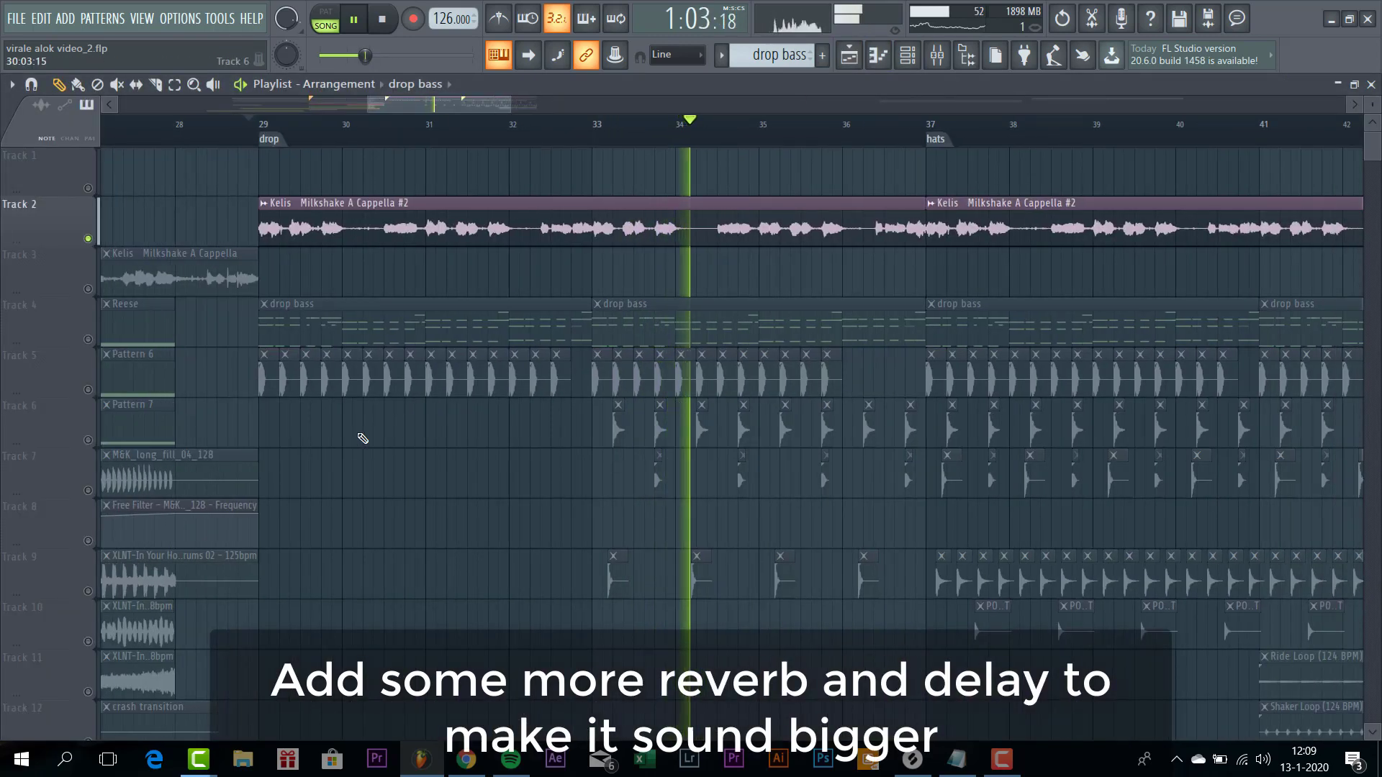